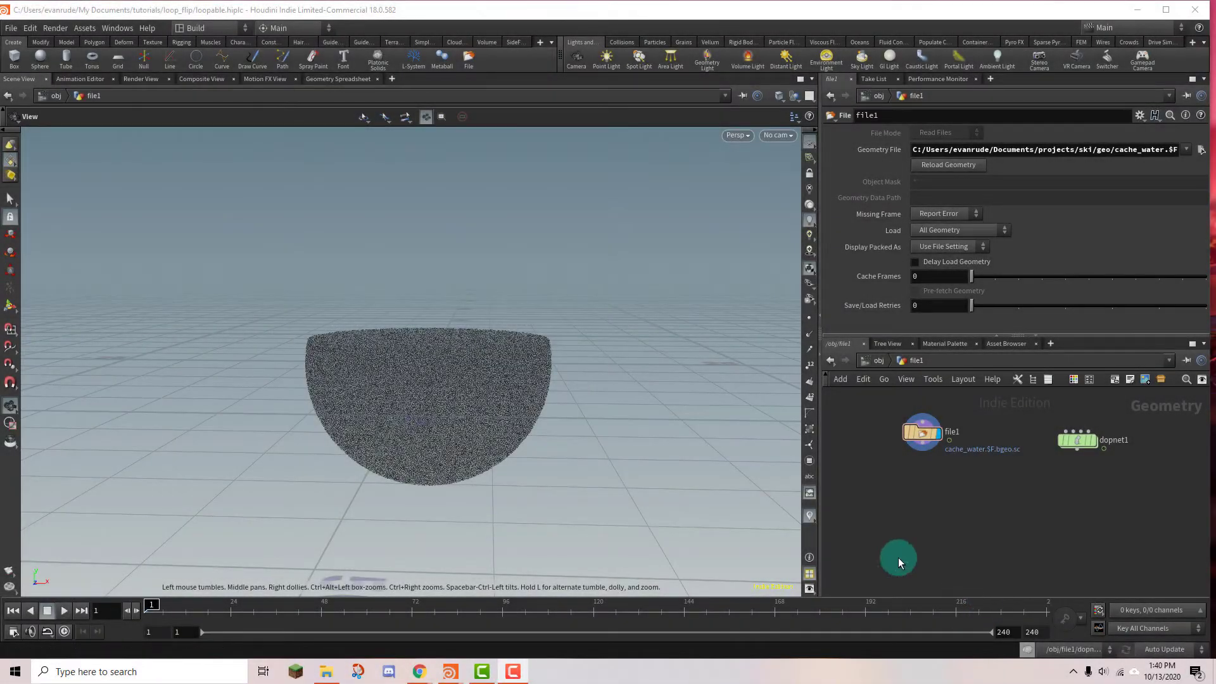
Inspect the FLIP solver, then add a Particle Fluid Surface node under file1
double_click(1079, 439)
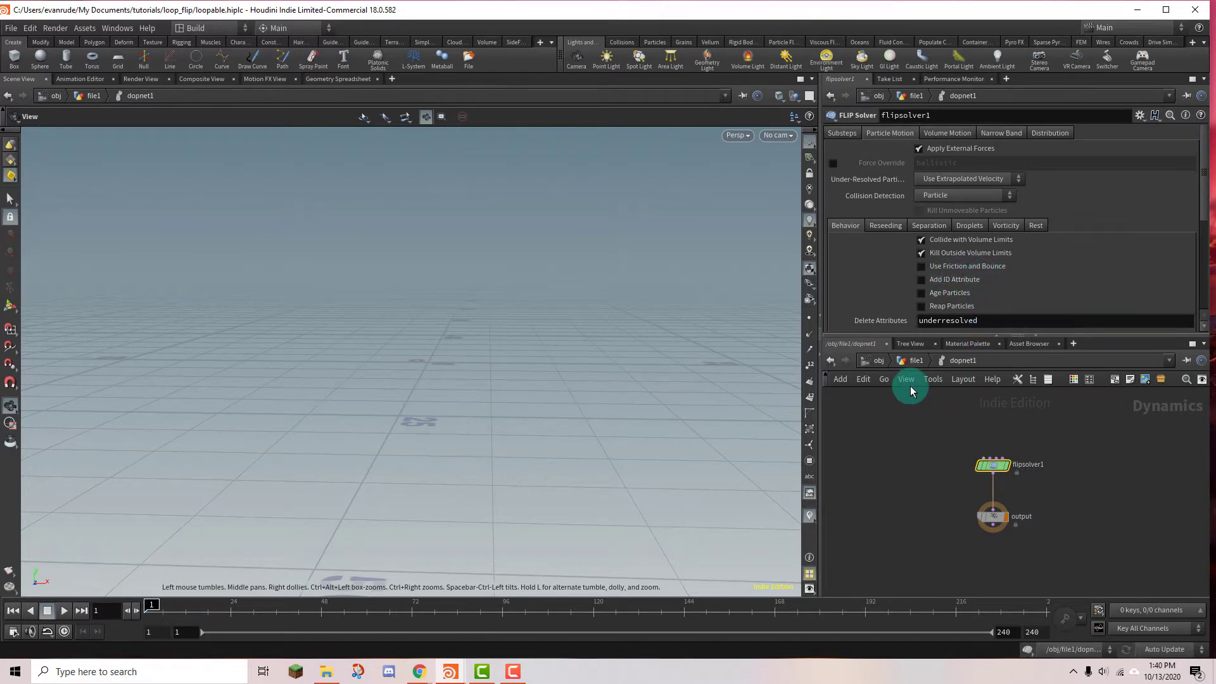
click(917, 361)
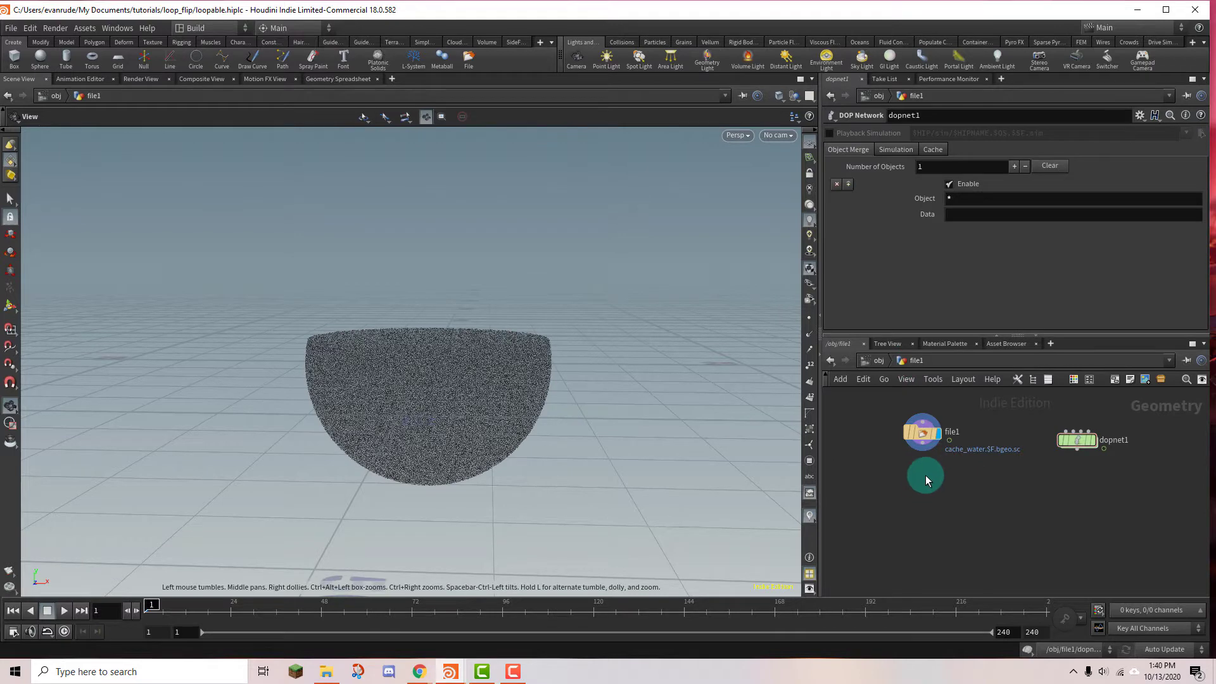
key(Tab)
text(part)
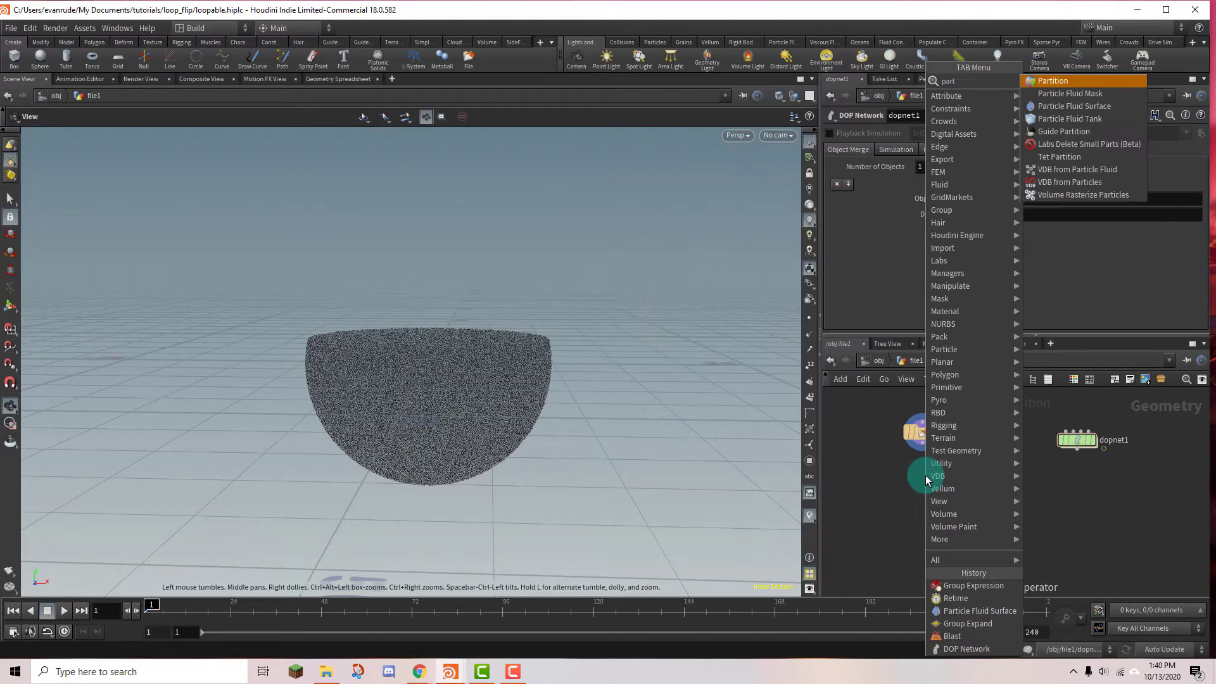
key(Down)
key(Down)
key(Return)
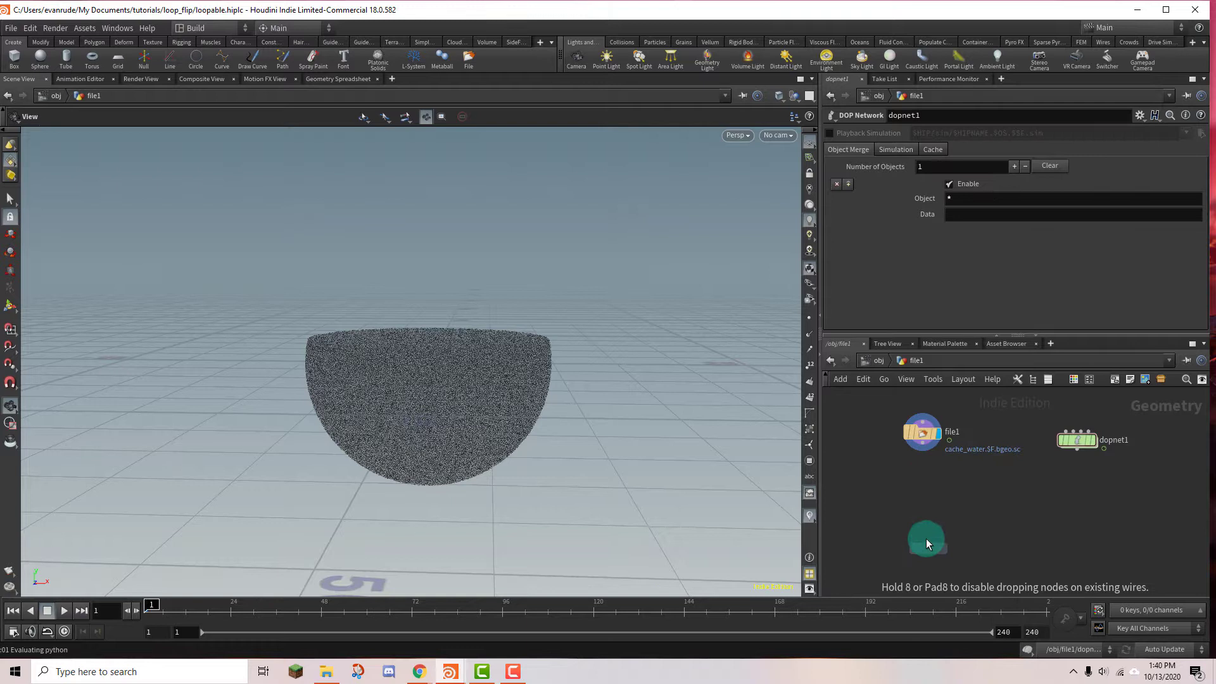
click(923, 488)
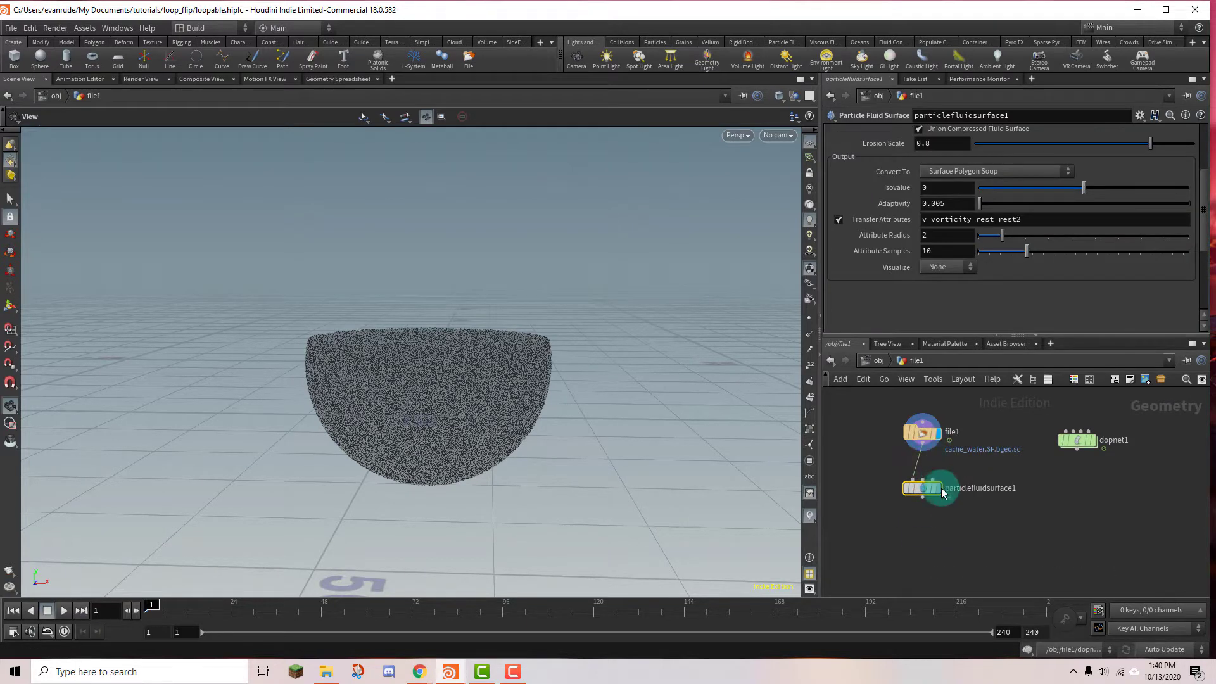
Output plain Particles coloured by velocity with range max 20, and display the node
click(978, 173)
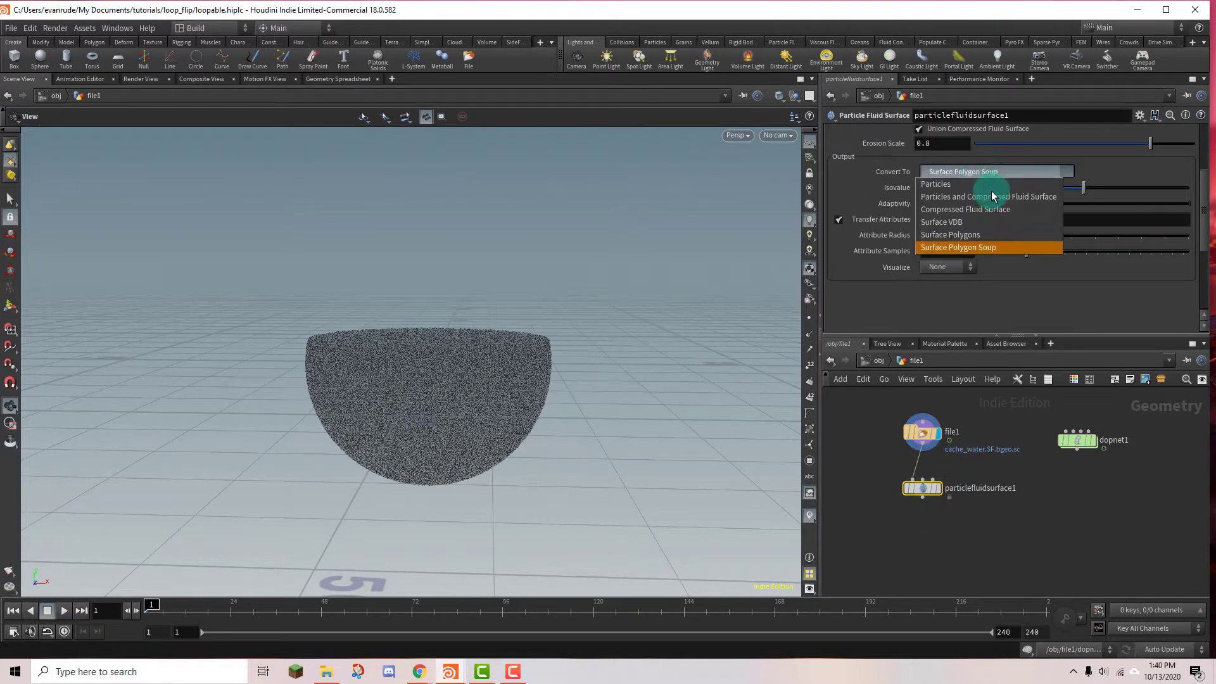
click(985, 185)
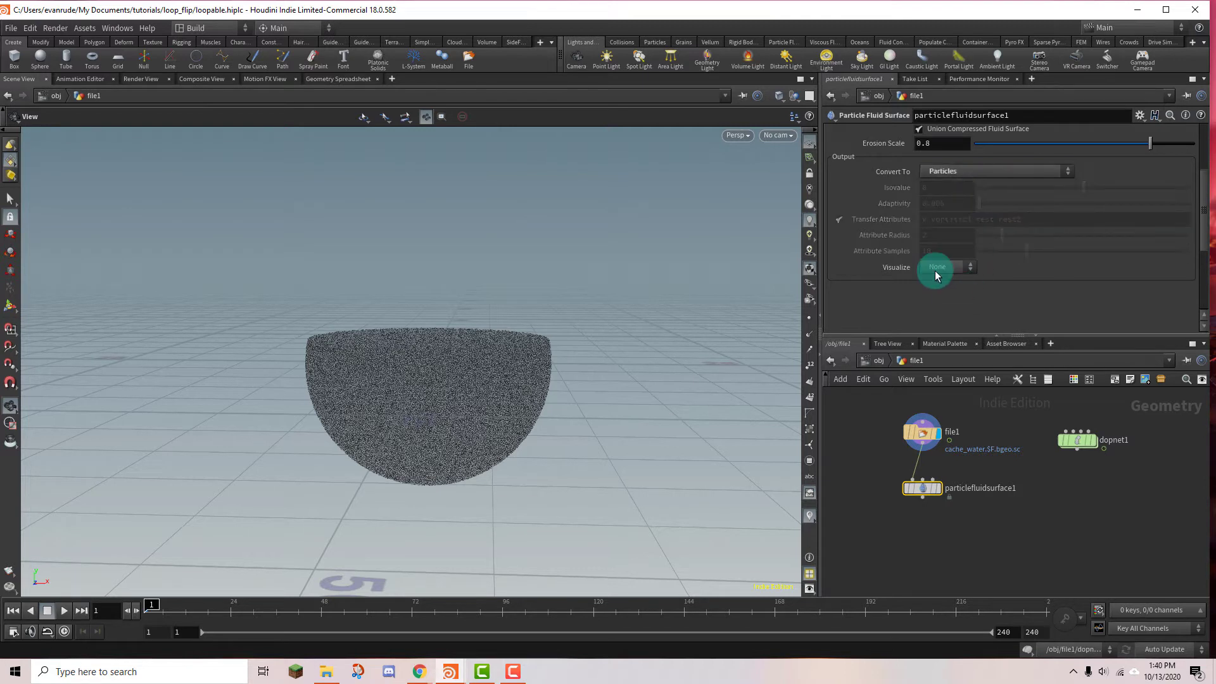
click(936, 268)
click(944, 293)
text(20)
key(Return)
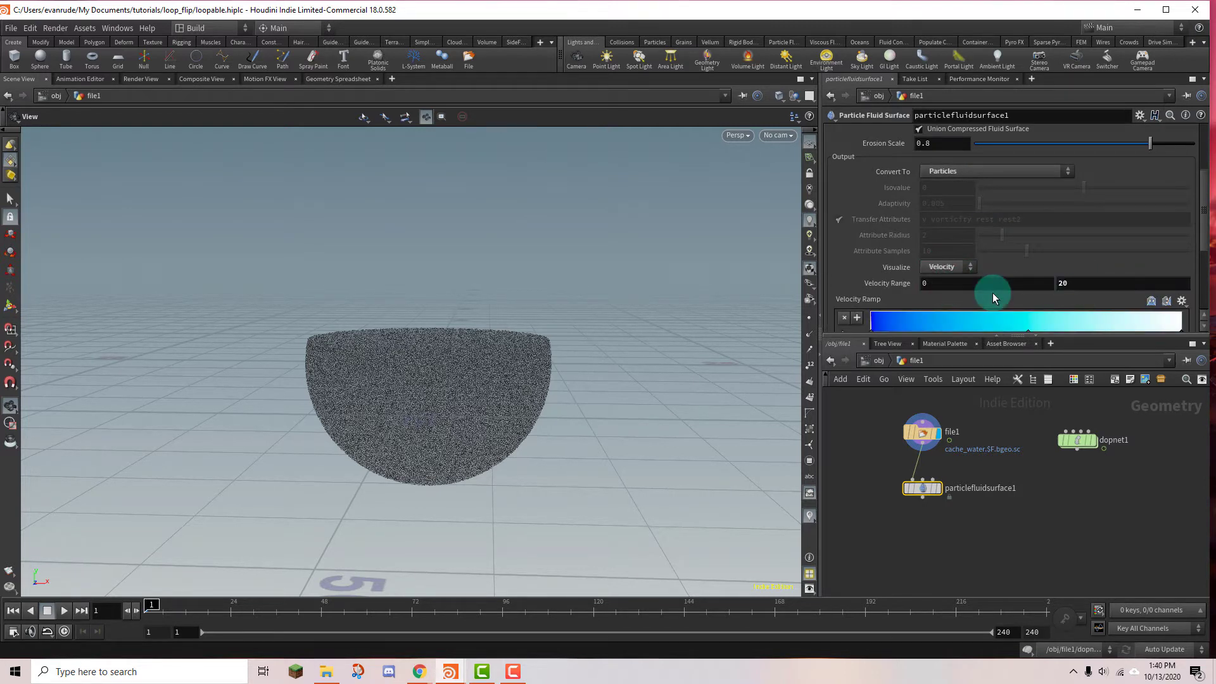
click(938, 488)
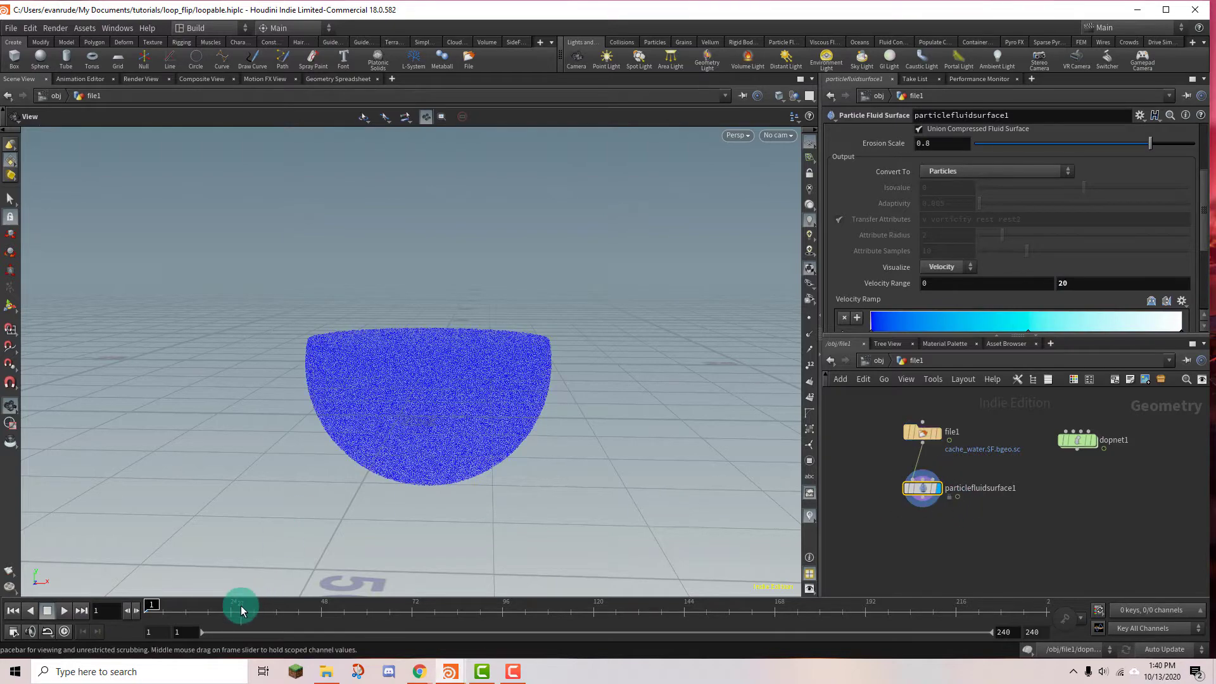
drag(239, 610, 95, 610)
Add a Retime node below particlefluidsurface1 set to Shift Range evaluation
key(Tab)
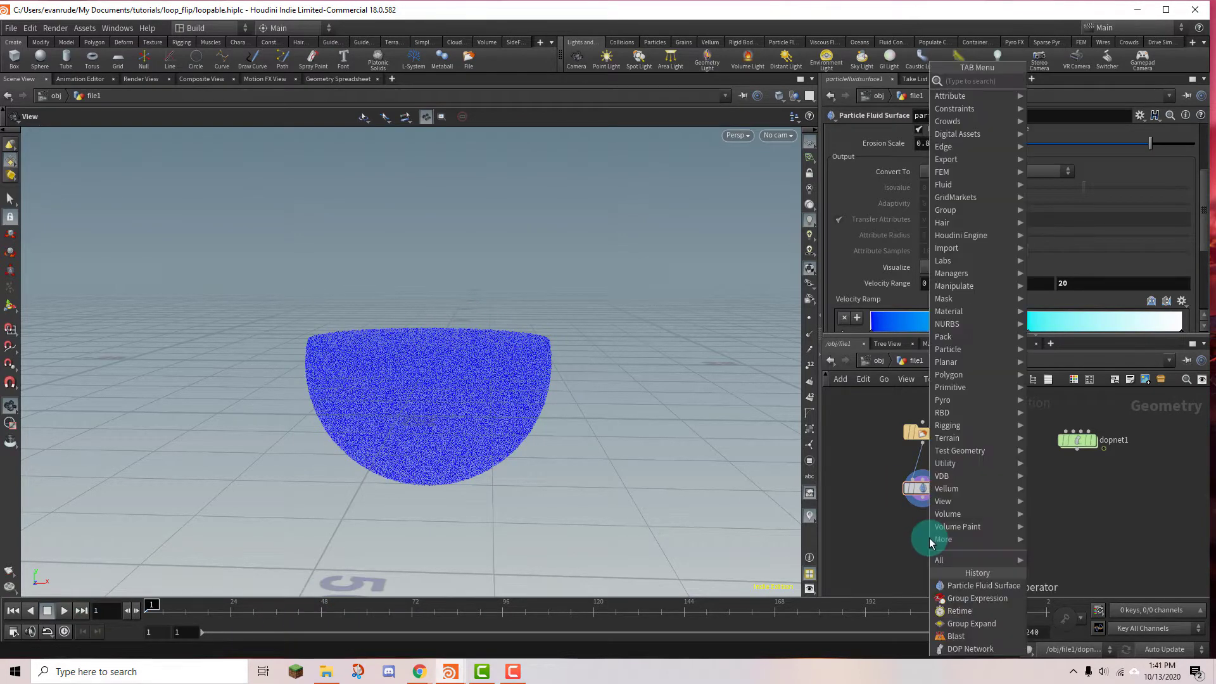
key(Escape)
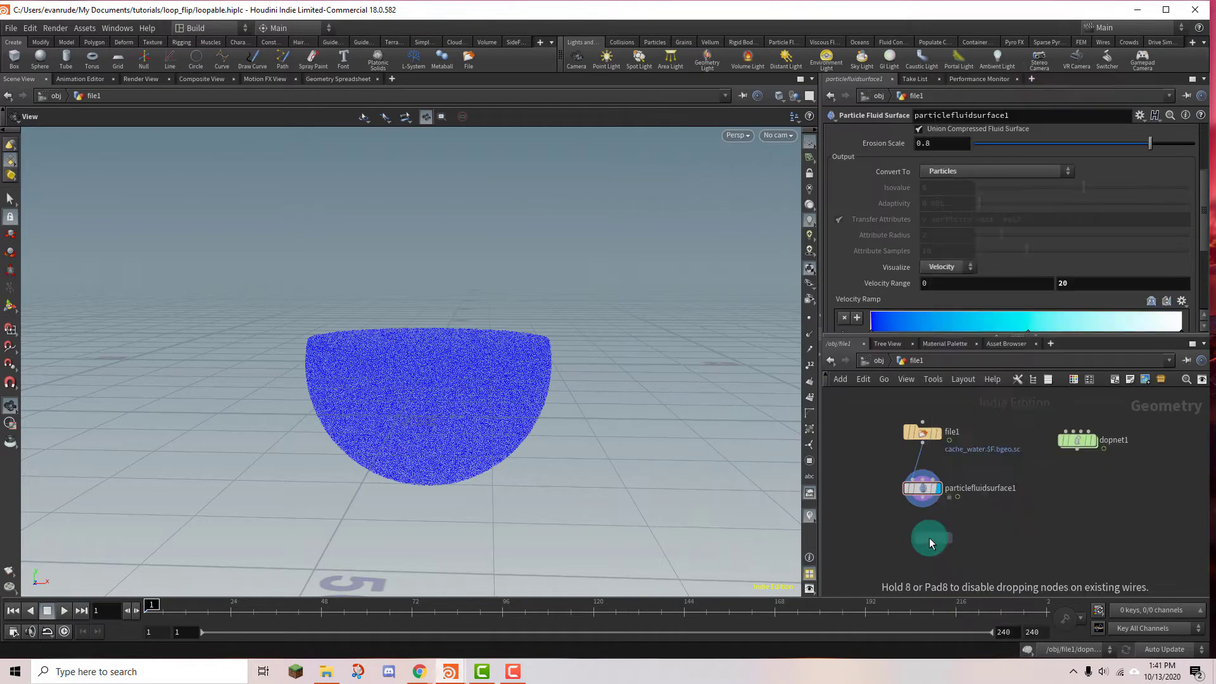
click(925, 554)
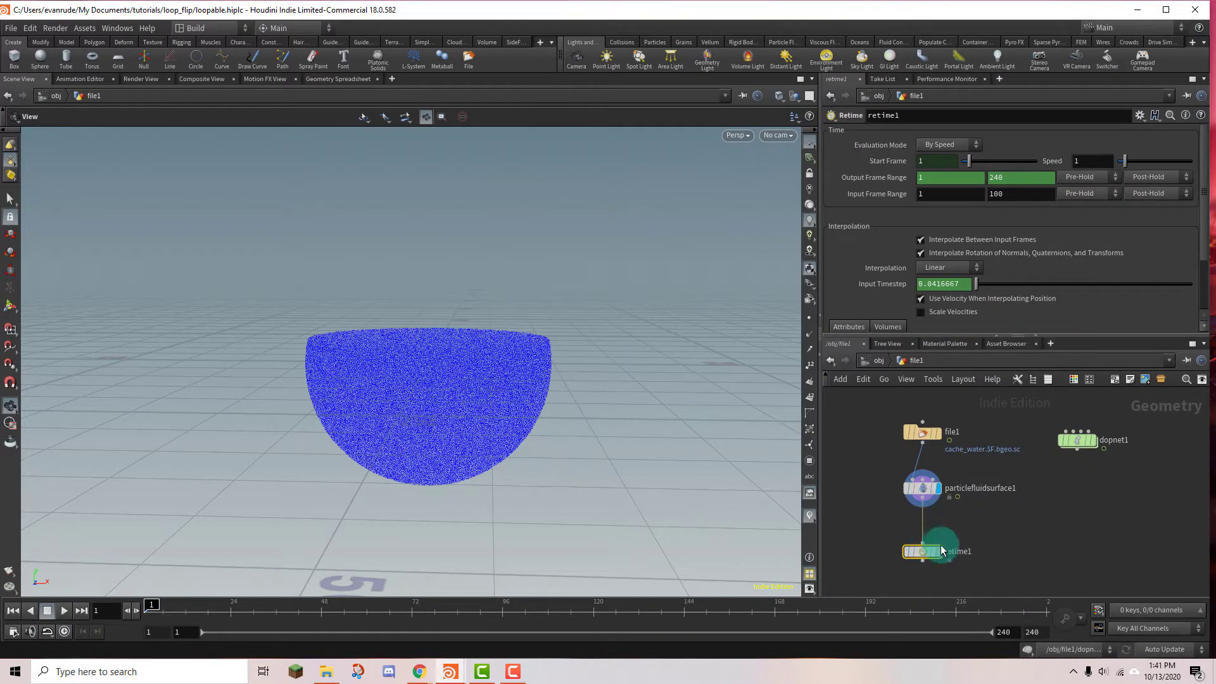
click(938, 146)
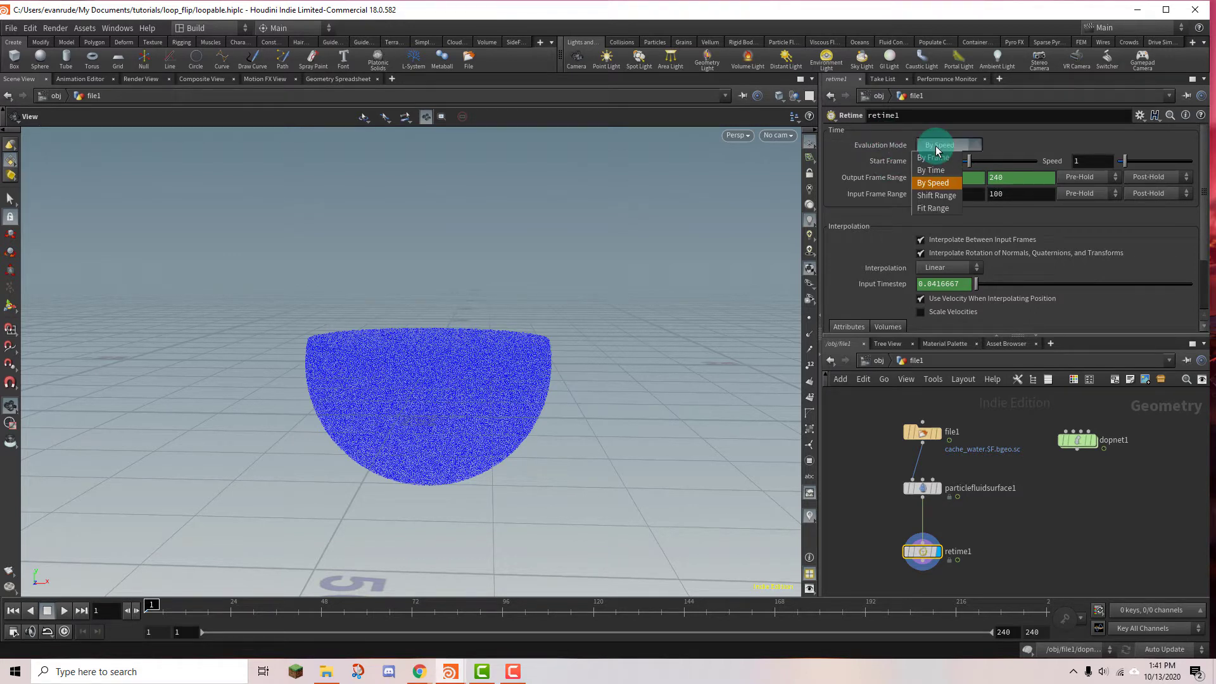
click(936, 195)
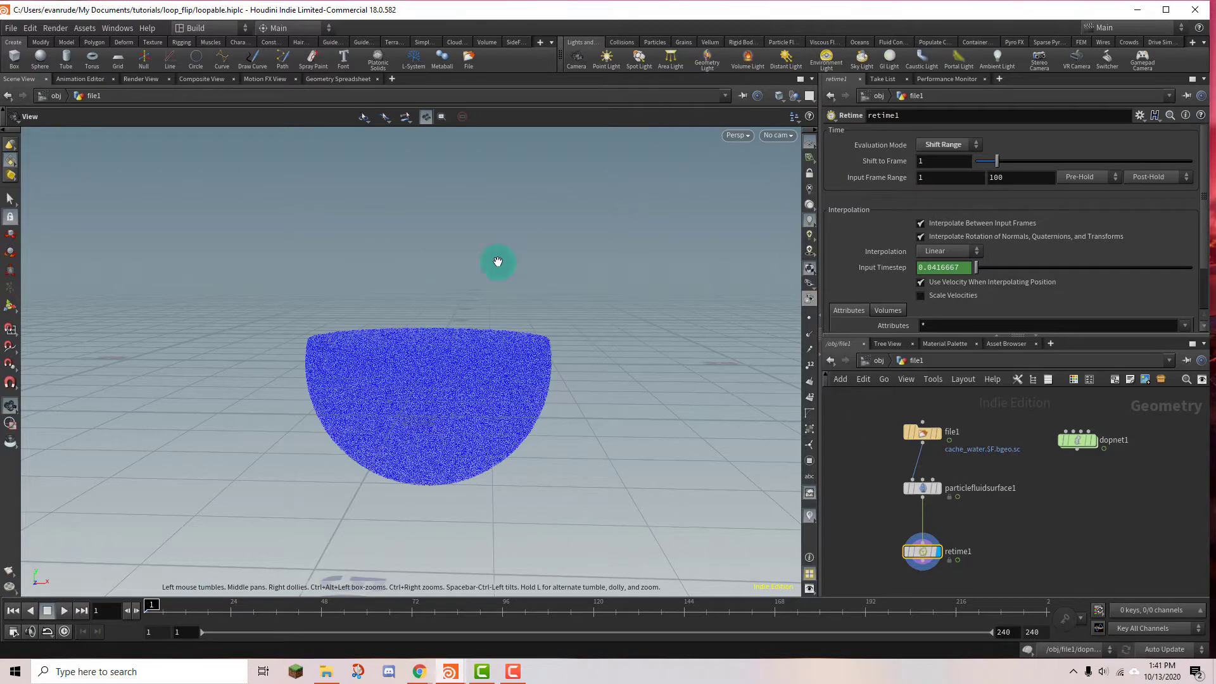
Set the Retime input frame range to 46–175
click(944, 178)
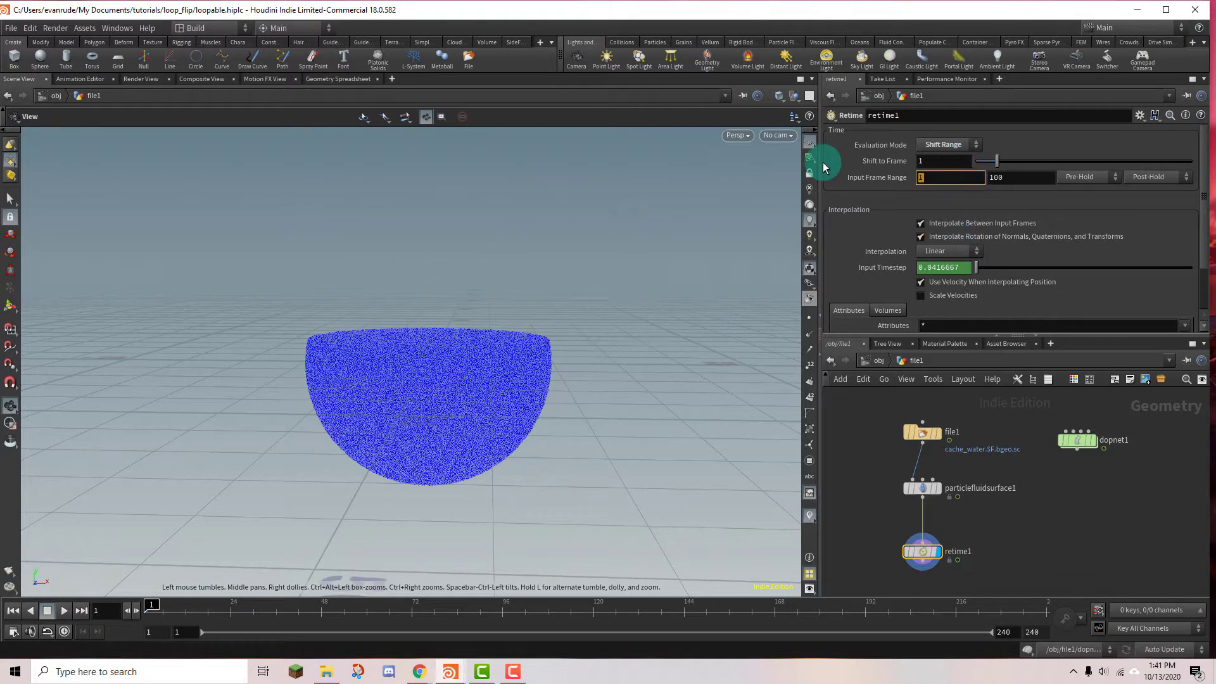
text(46)
key(Tab)
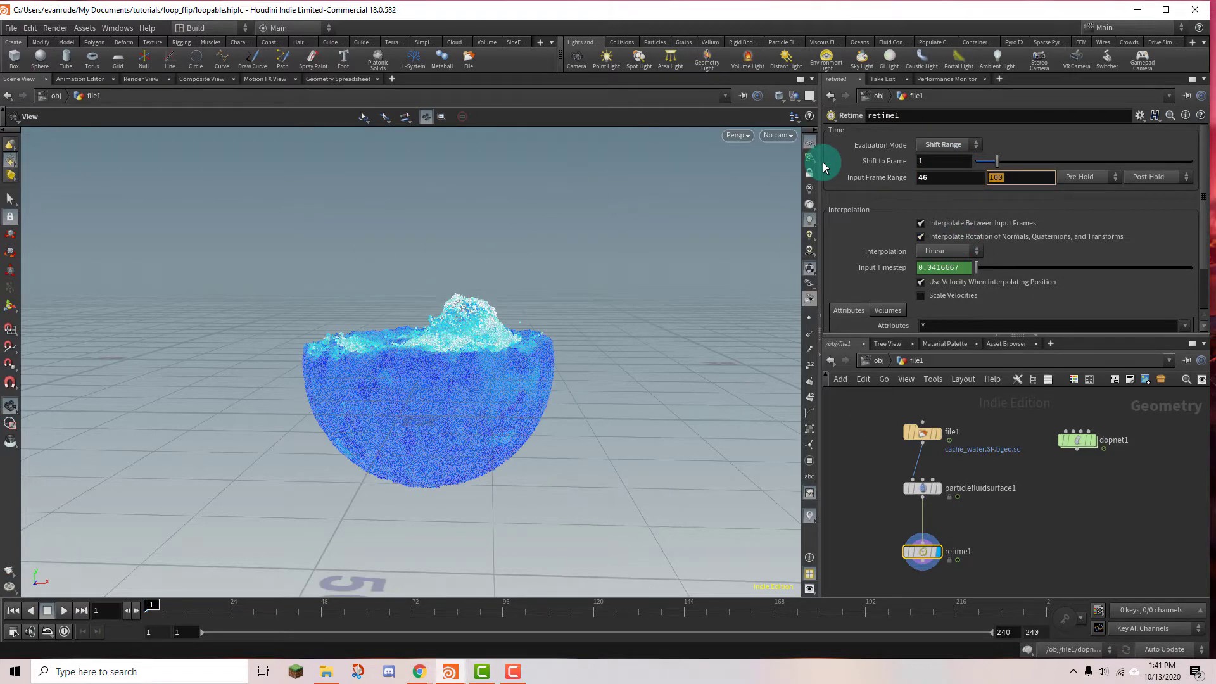
text(175)
key(Return)
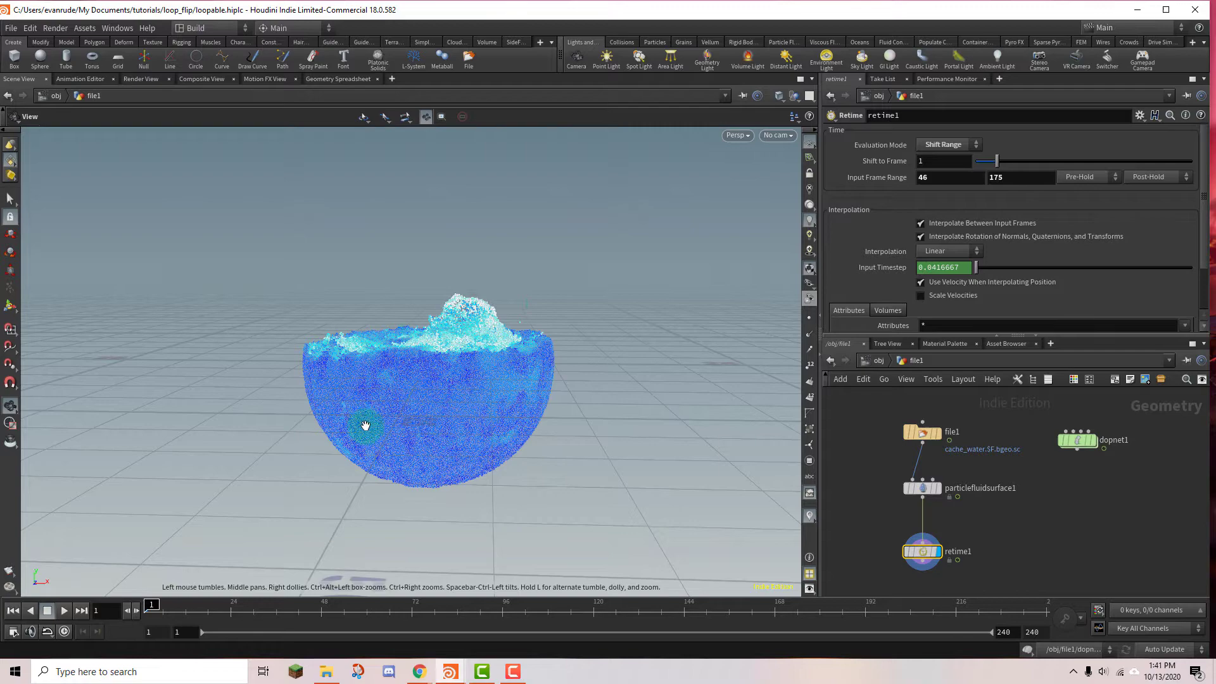
Preview the retimed simulation near frame 105 and move retime1 closer to particlefluidsurface1
mouse_move(153, 619)
mouse_down()
mouse_move(660, 619)
mouse_move(149, 611)
mouse_up()
middle_drag(1004, 530, 983, 487)
drag(910, 524, 902, 483)
click(962, 510)
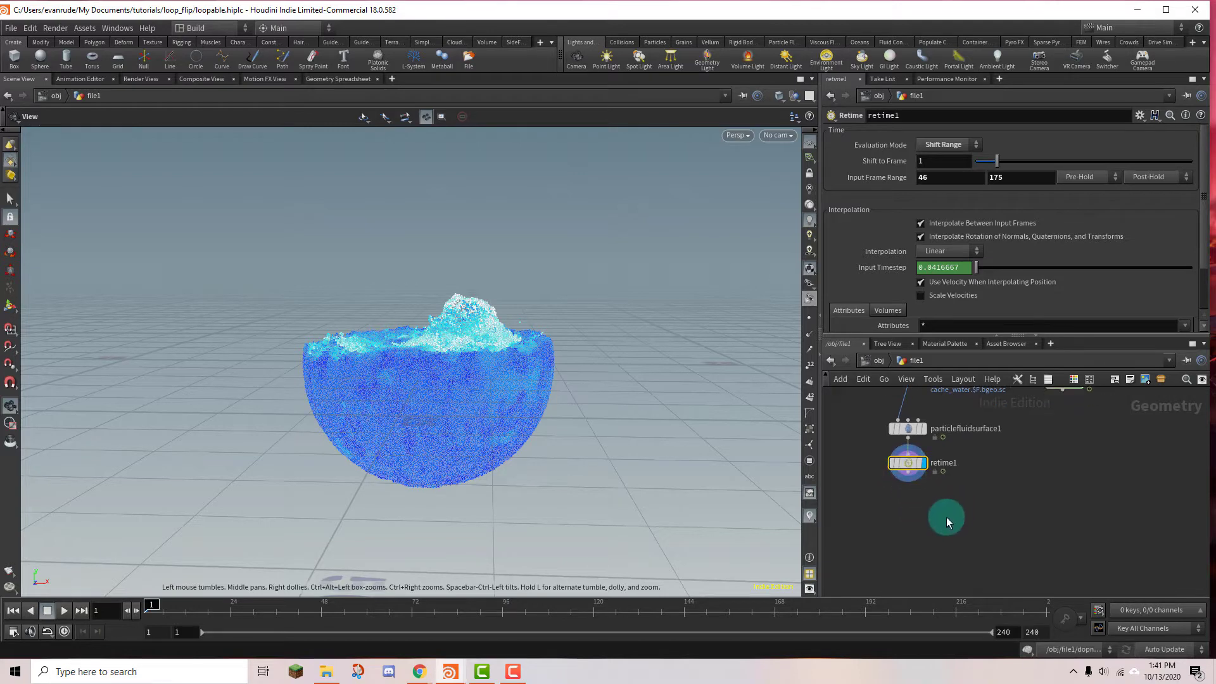
Add a Group Expression node below retime1 that makes a Points group named blast
key(Tab)
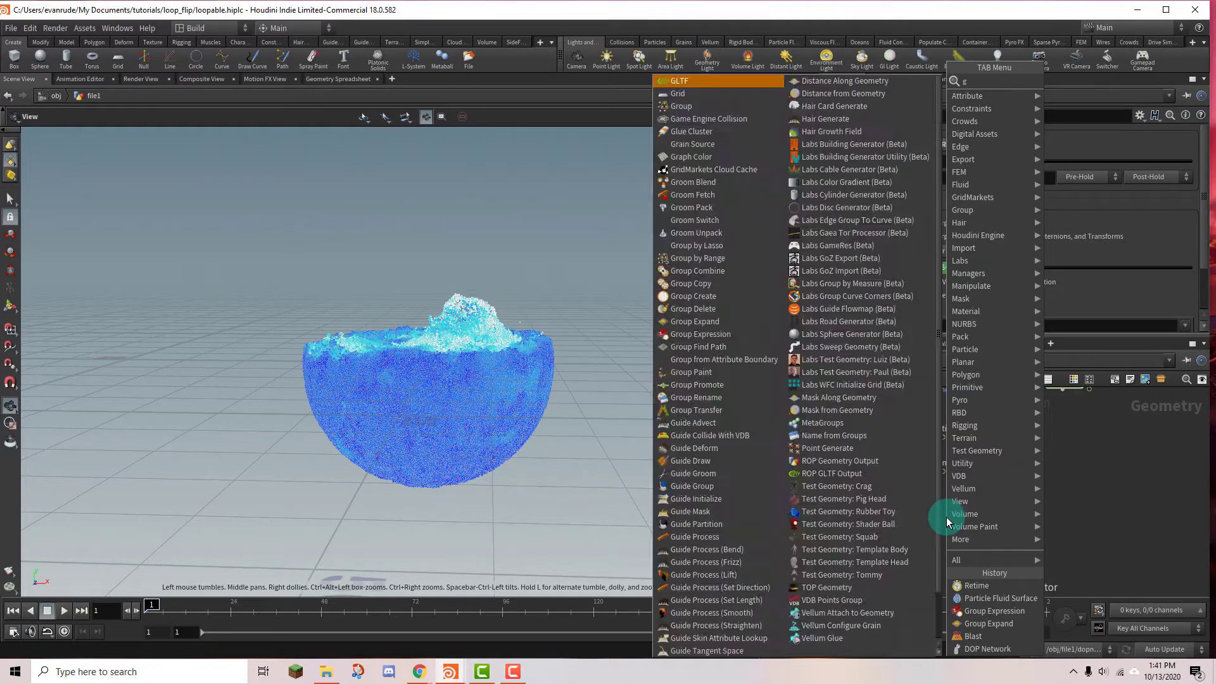
text(groupex)
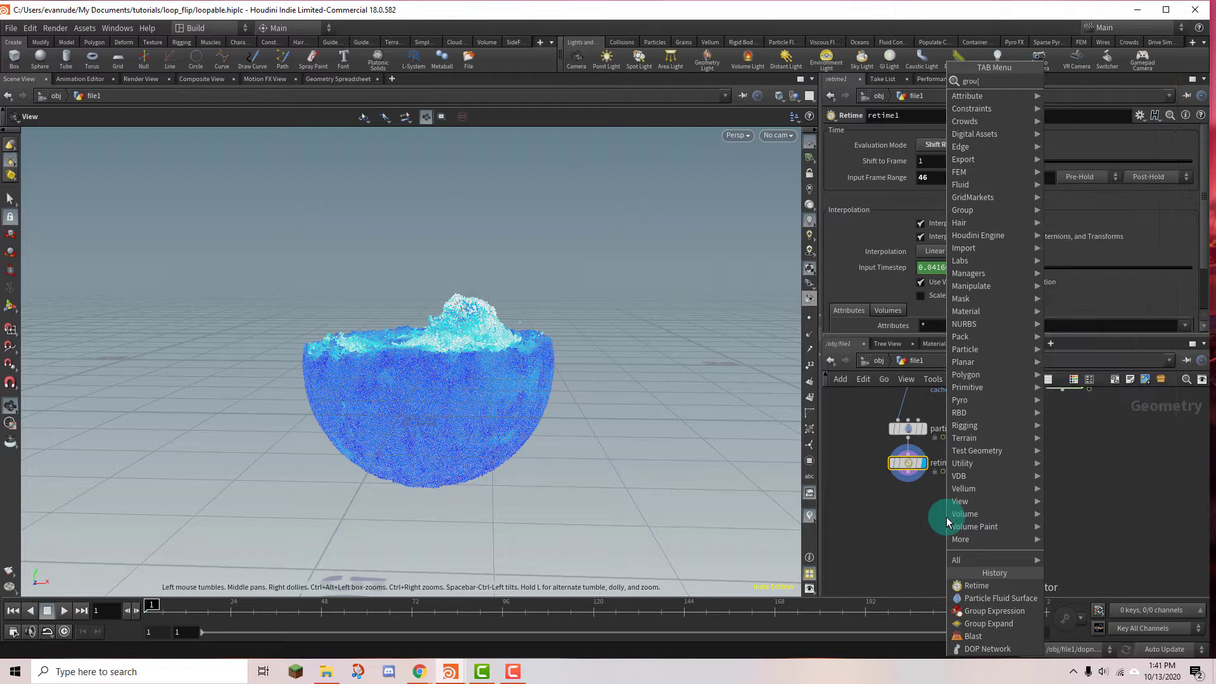
key(Return)
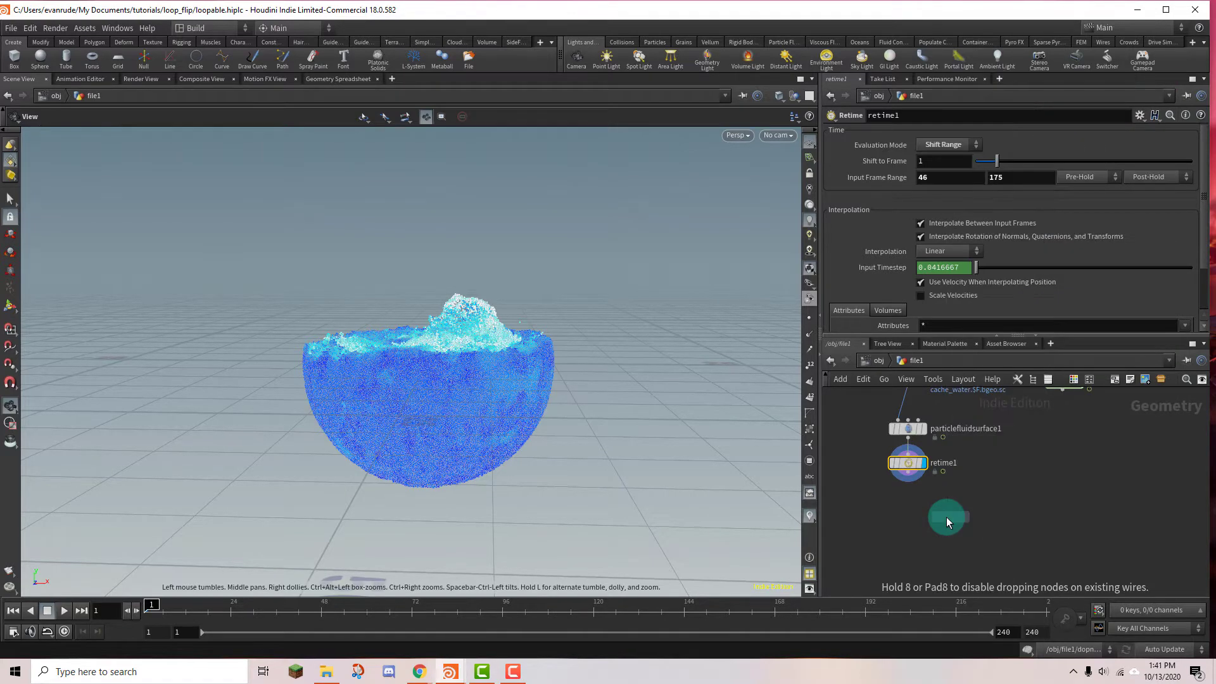
click(906, 504)
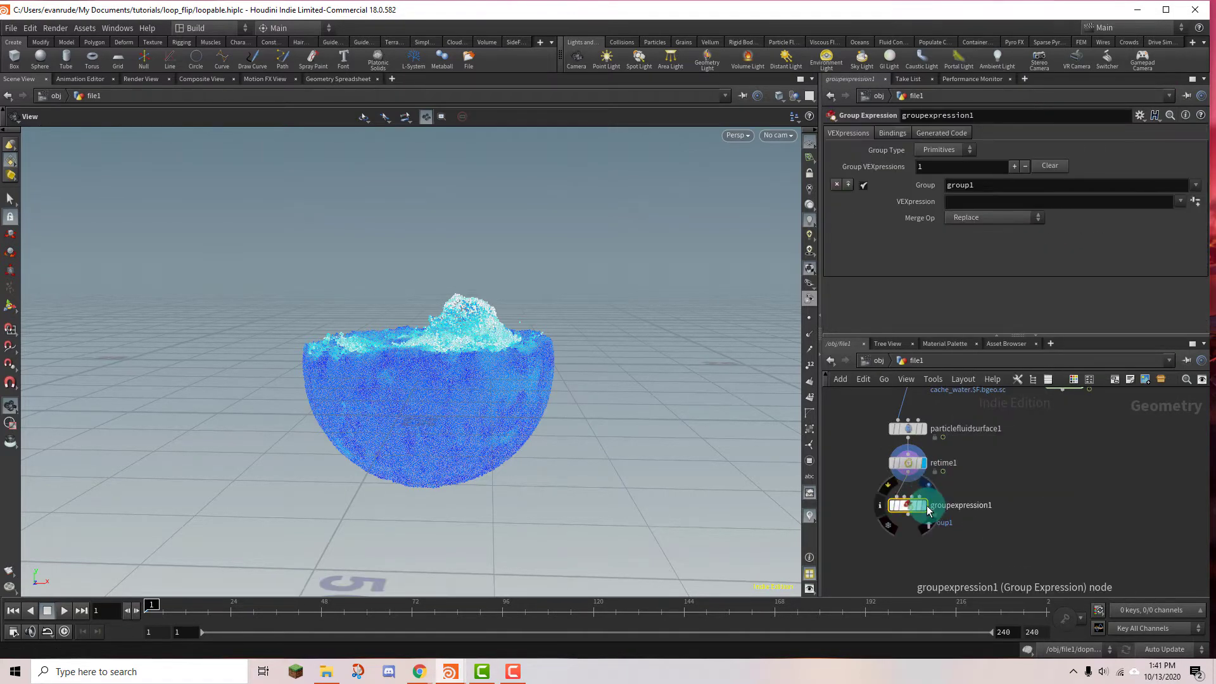
click(964, 148)
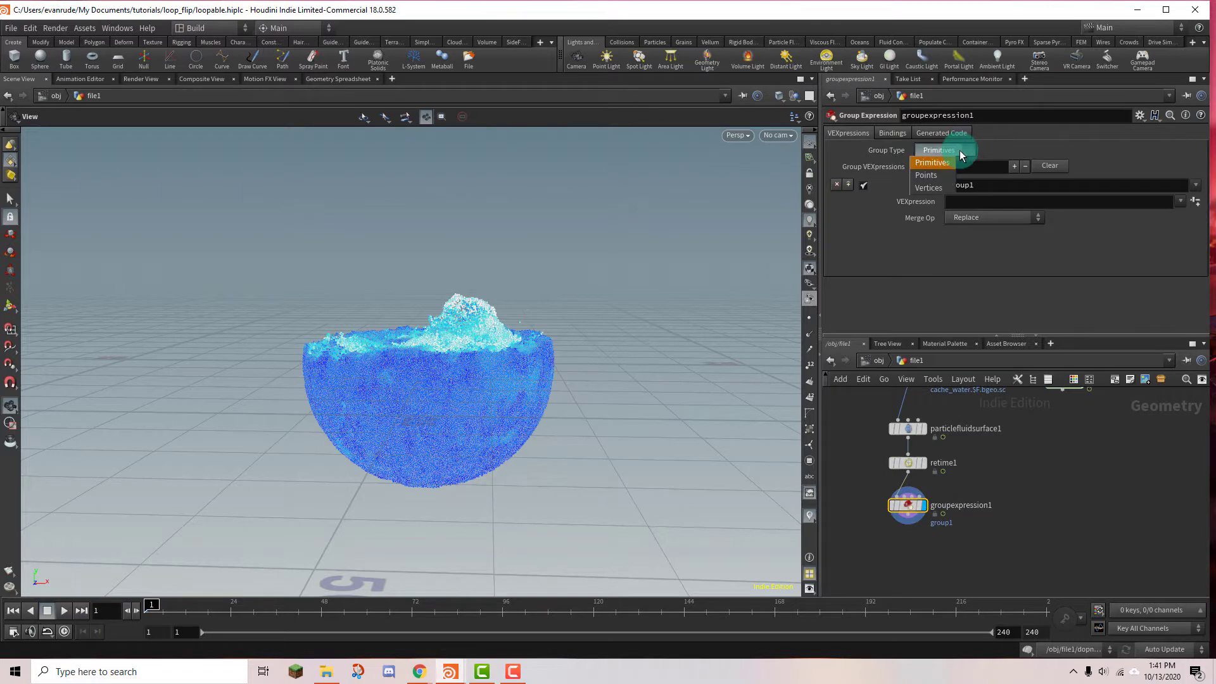
click(930, 182)
double_click(1004, 185)
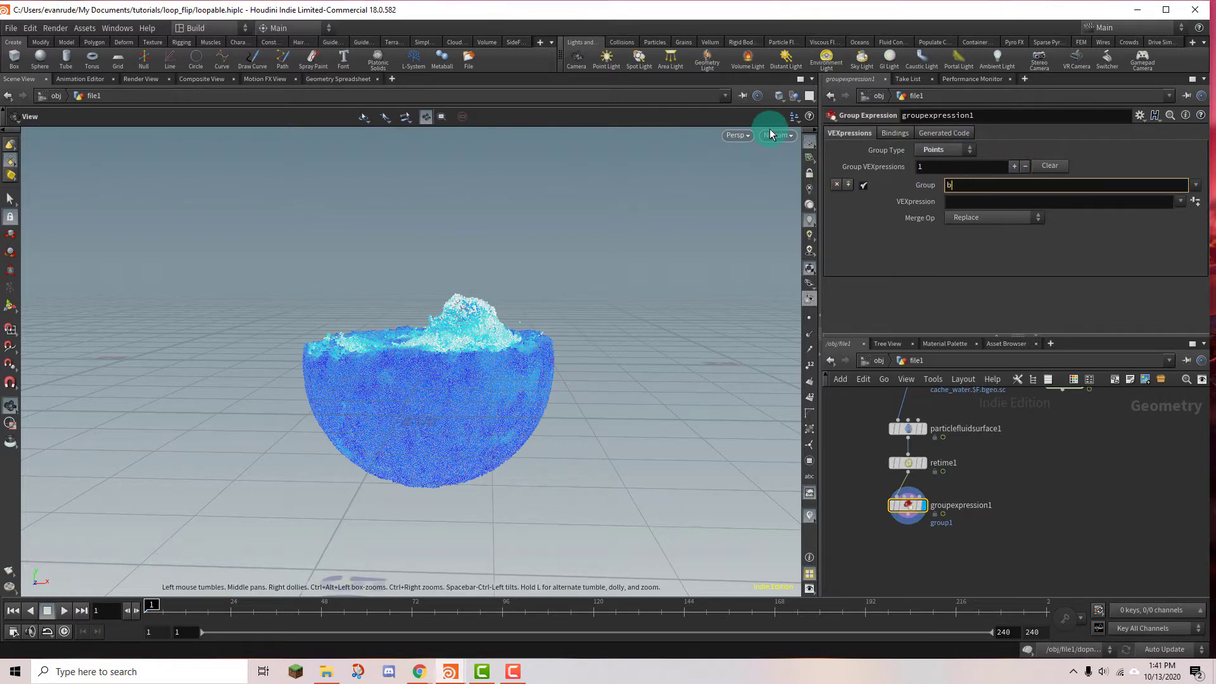
key(Return)
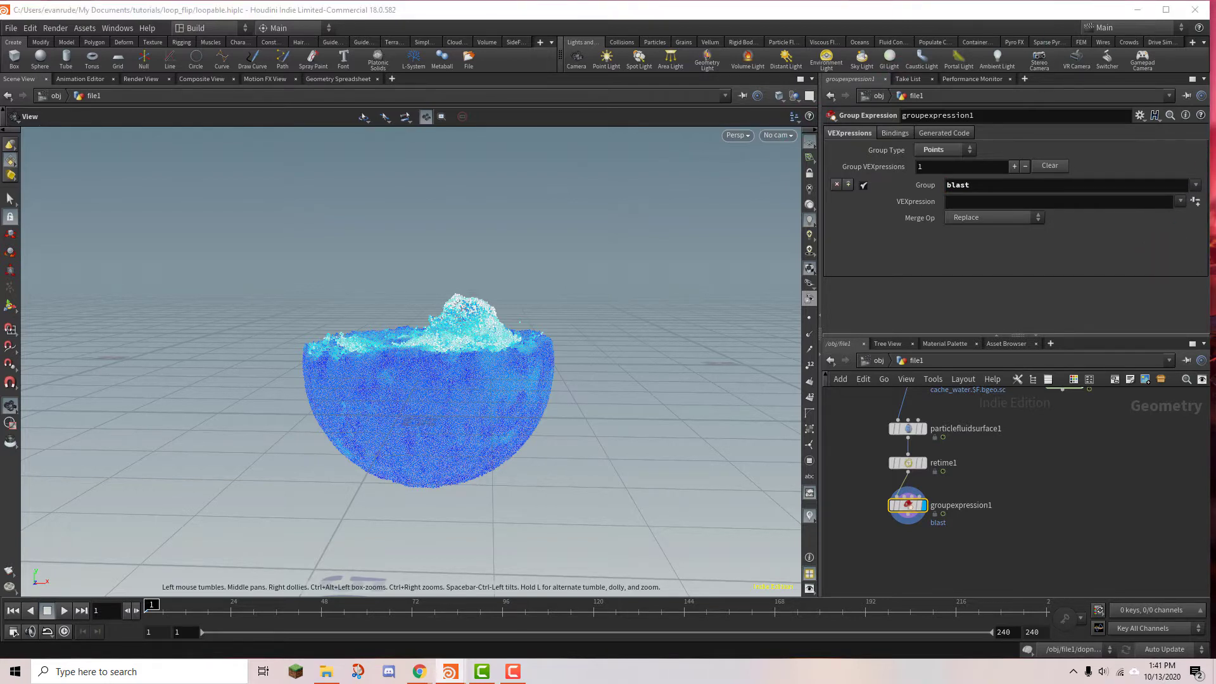
click(1031, 202)
click(1178, 201)
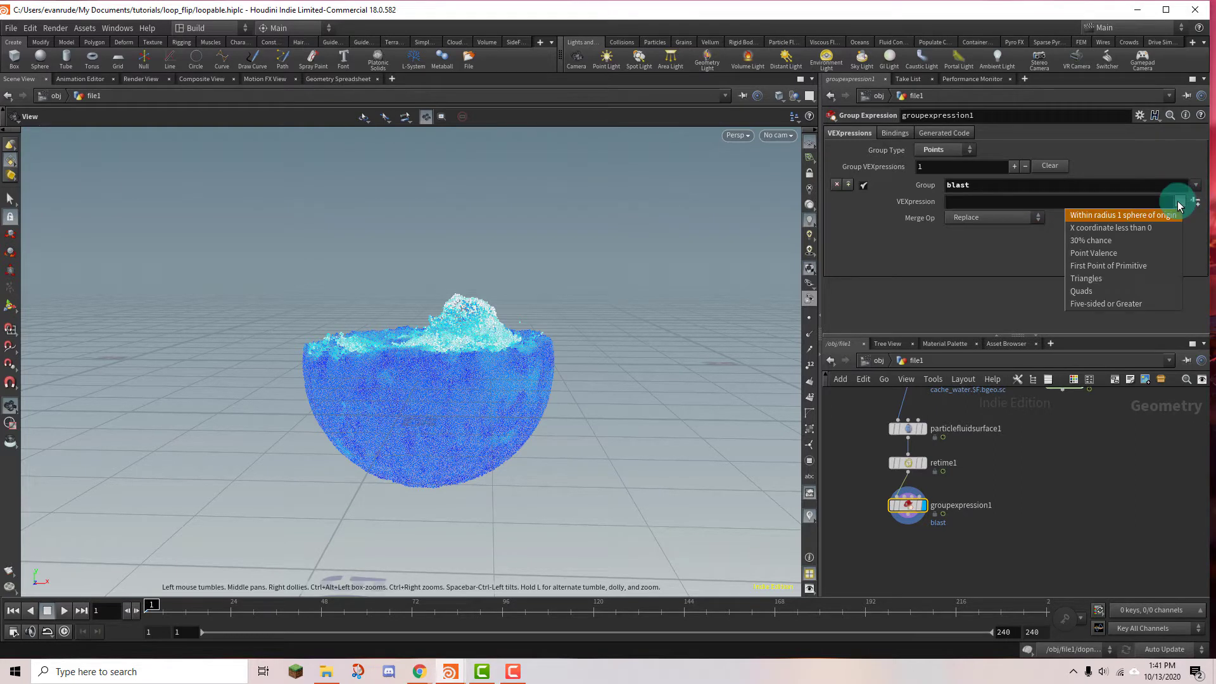
click(1170, 241)
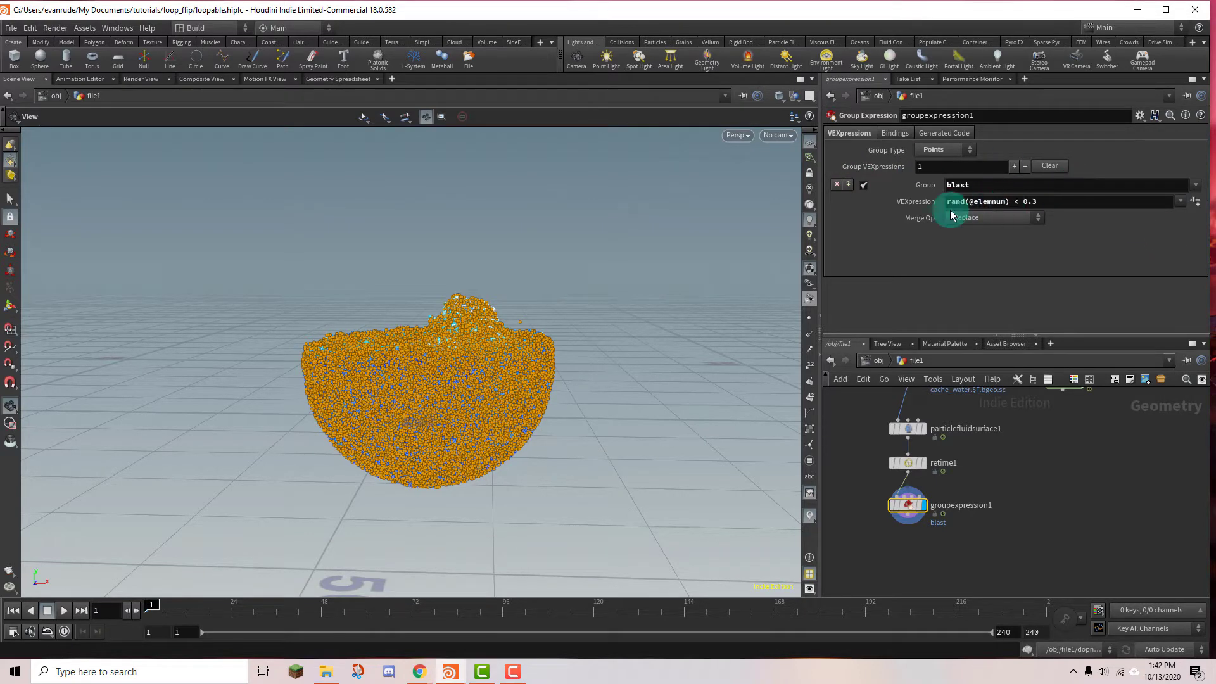
drag(1008, 201, 973, 206)
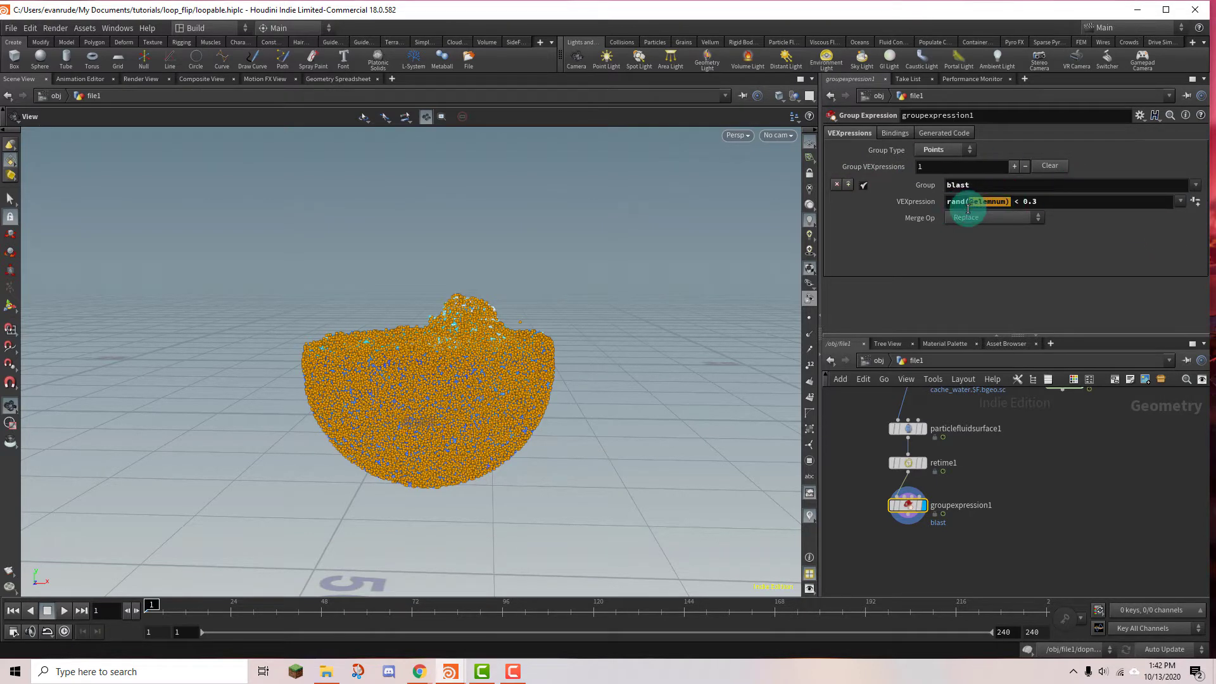
click(1010, 202)
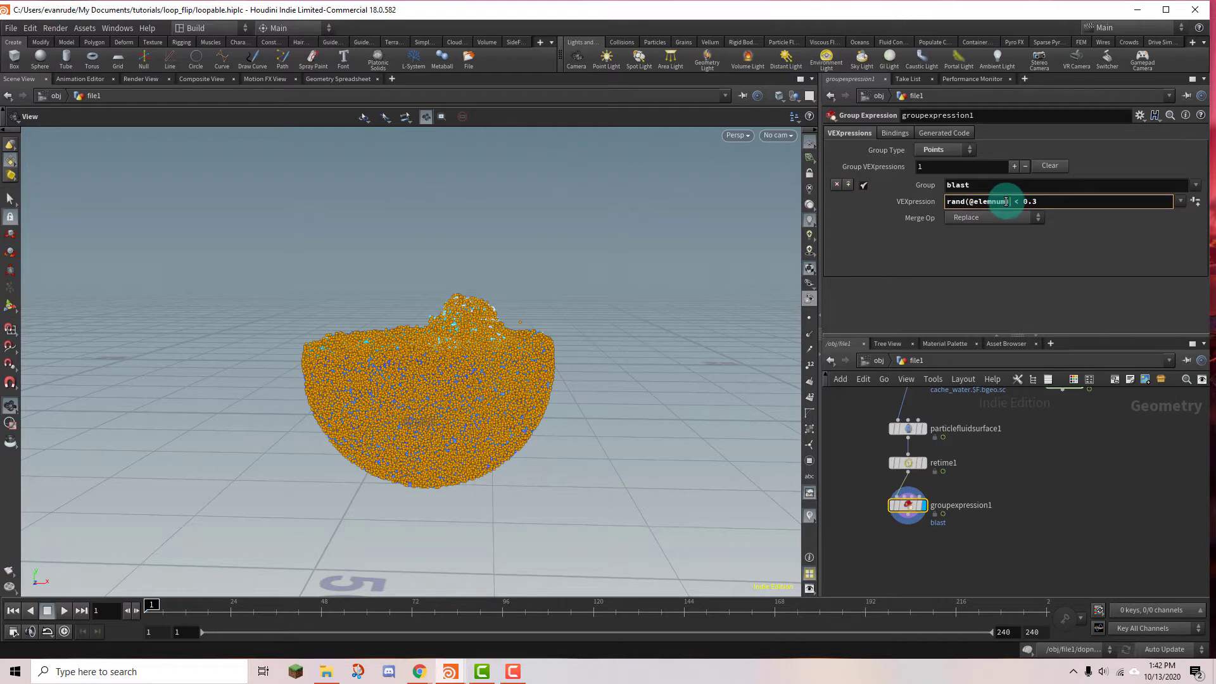
drag(1006, 201, 967, 206)
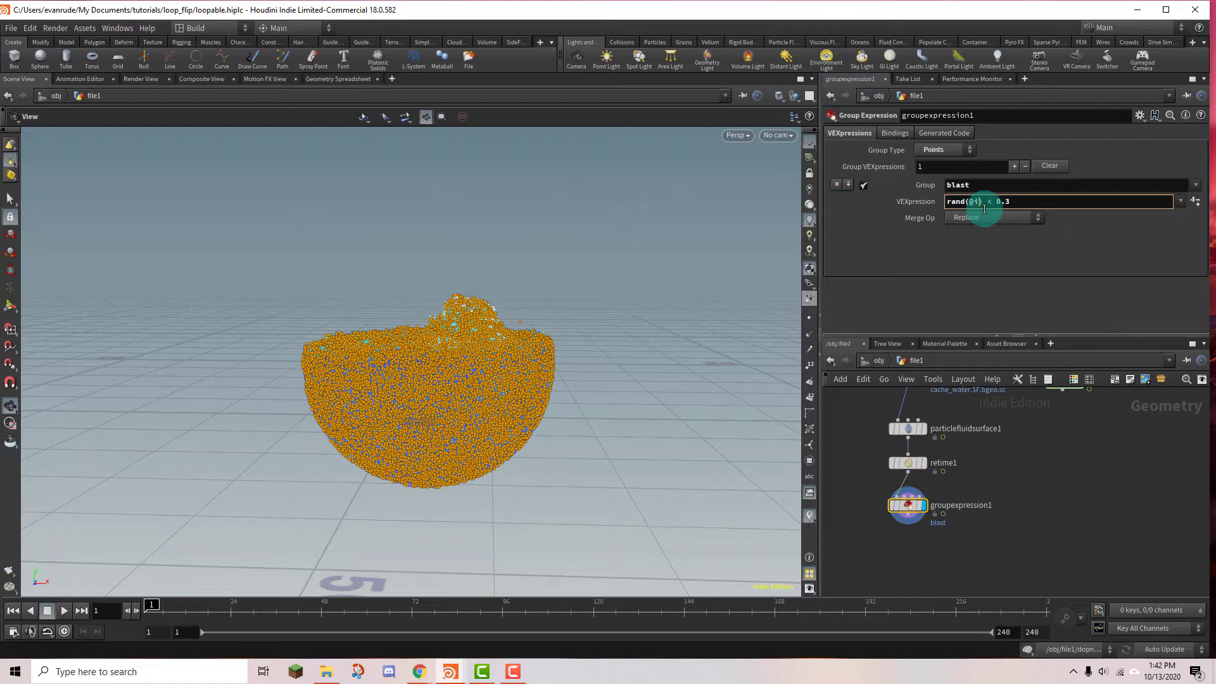
key(BackSpace)
key(BackSpace)
key(BackSpace)
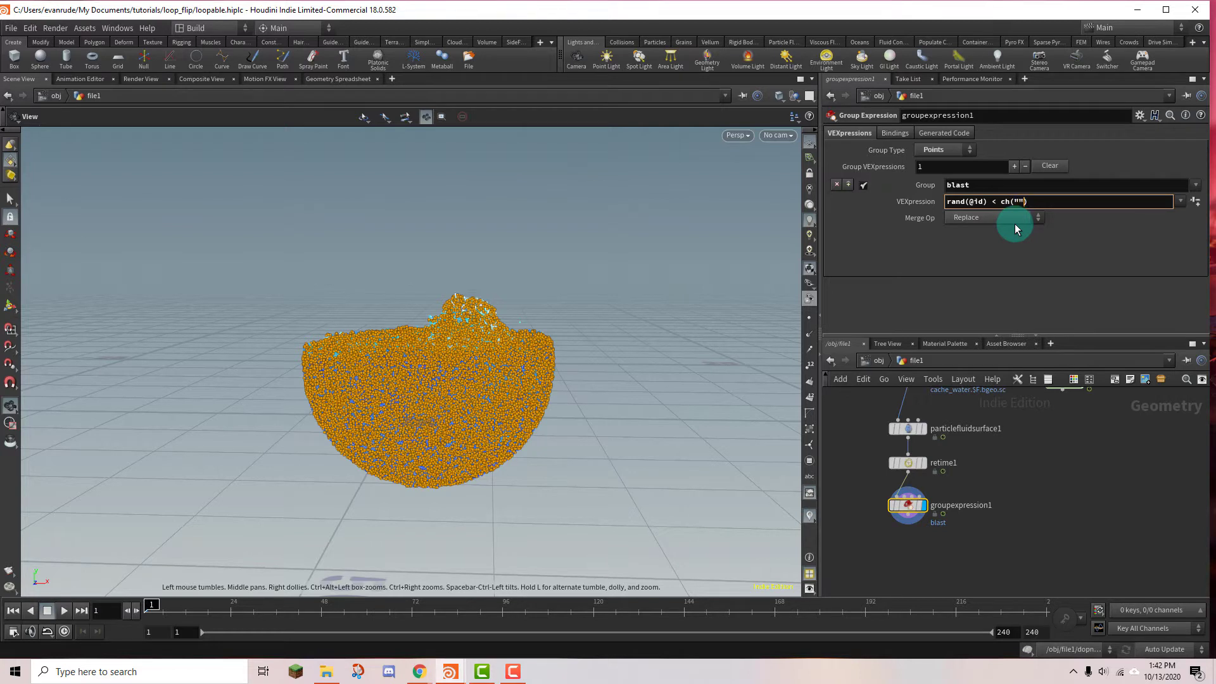
text(ch("threshold)
Create the Threshold parameter and key it to 1 at frame 1 and 0 at frame 20
click(1196, 202)
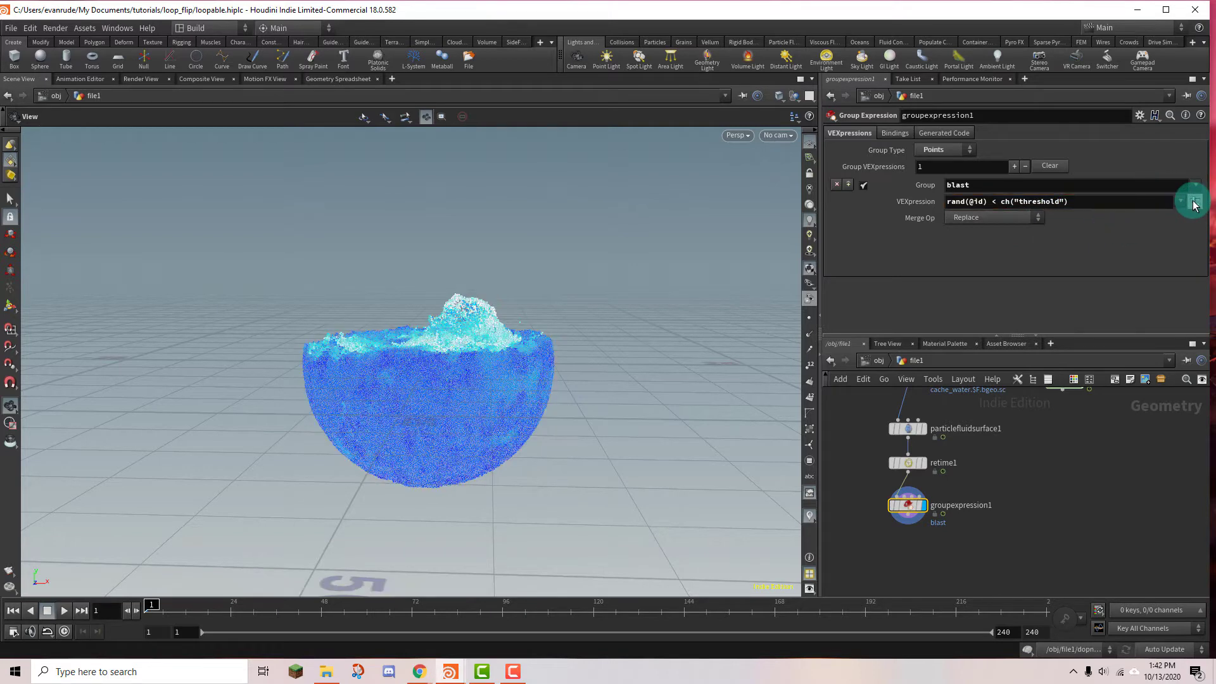
drag(978, 297, 785, 349)
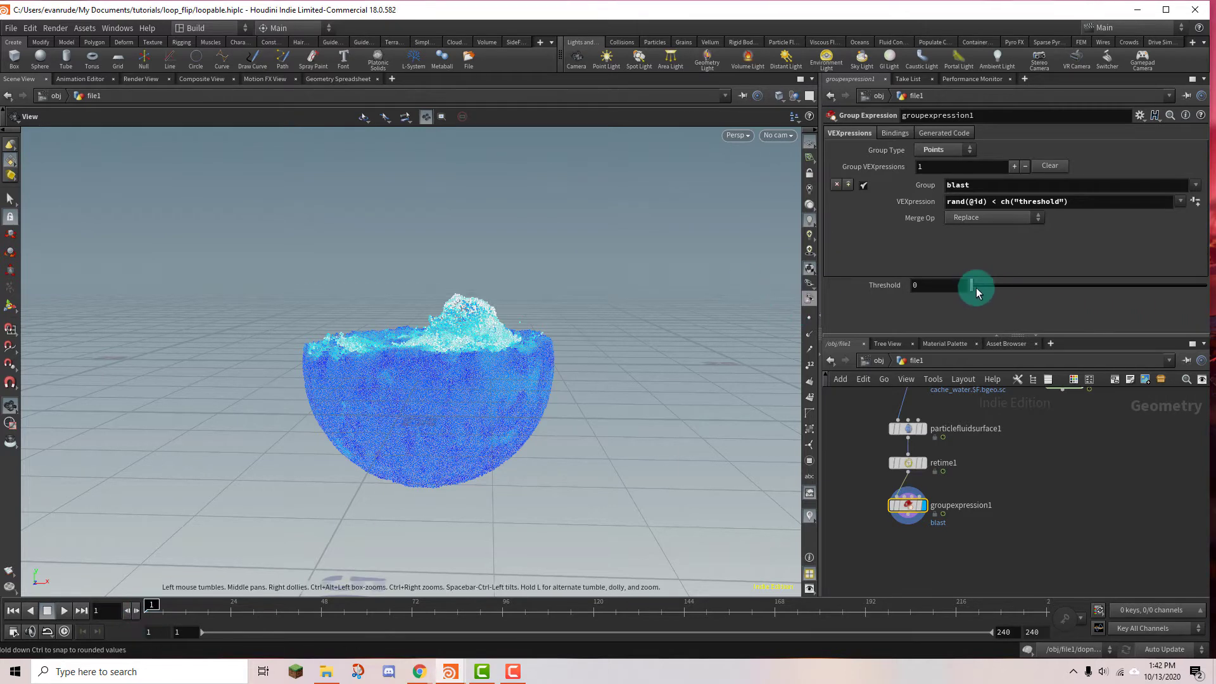
drag(972, 284, 1071, 302)
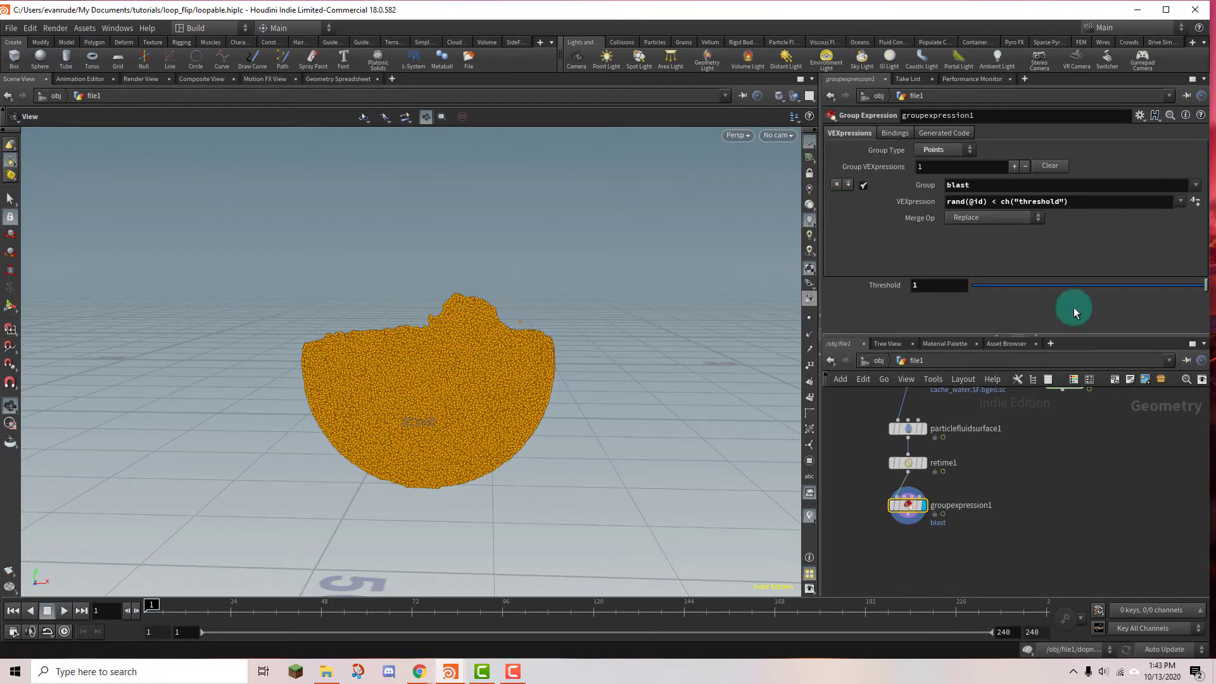
alt+click(937, 287)
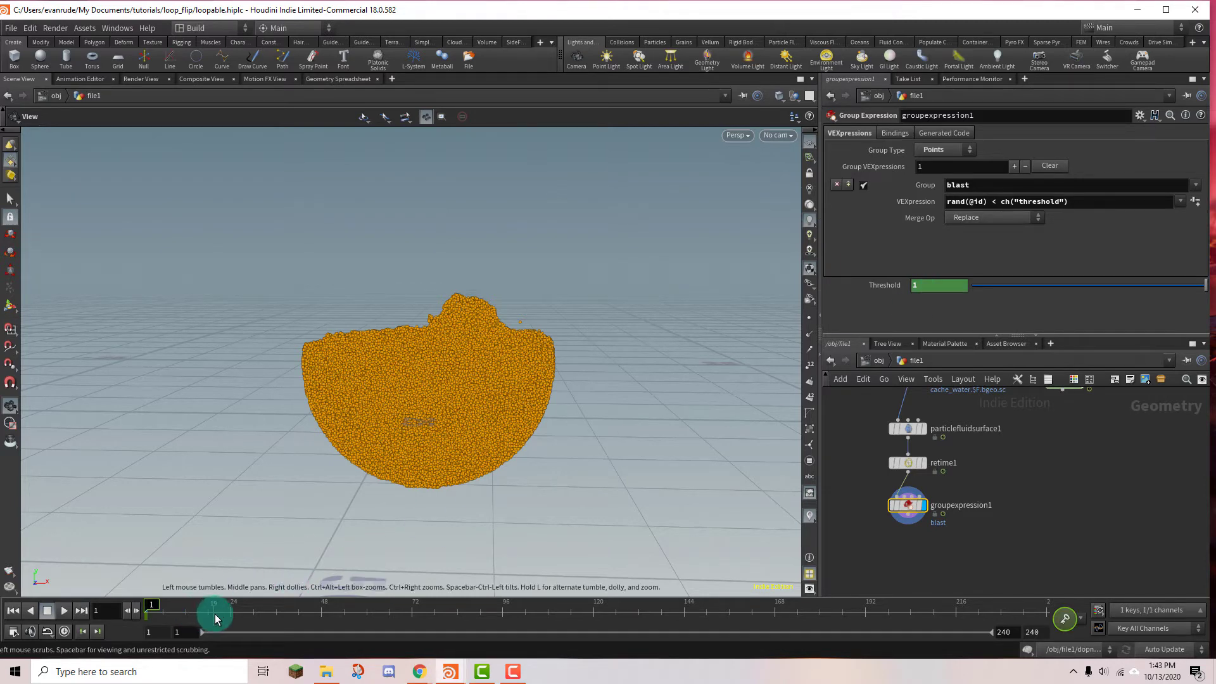
click(218, 617)
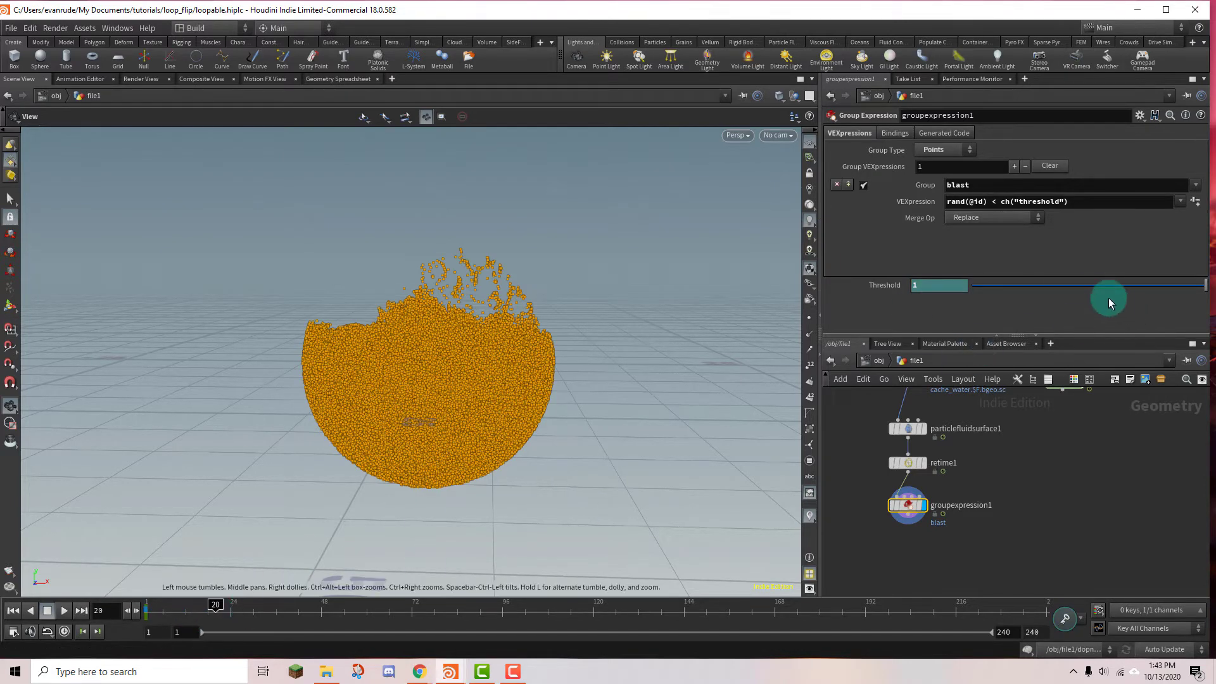
drag(1108, 298, 872, 276)
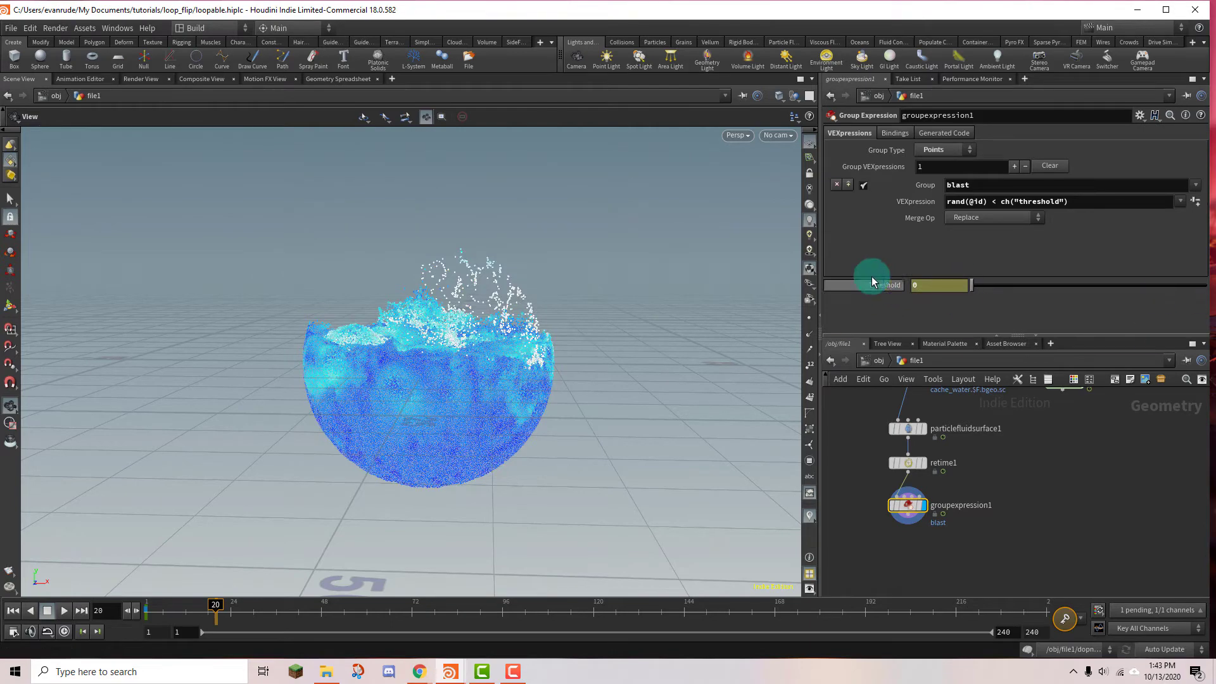
alt+click(945, 280)
mouse_move(212, 613)
mouse_down()
mouse_move(135, 610)
mouse_move(212, 598)
mouse_up()
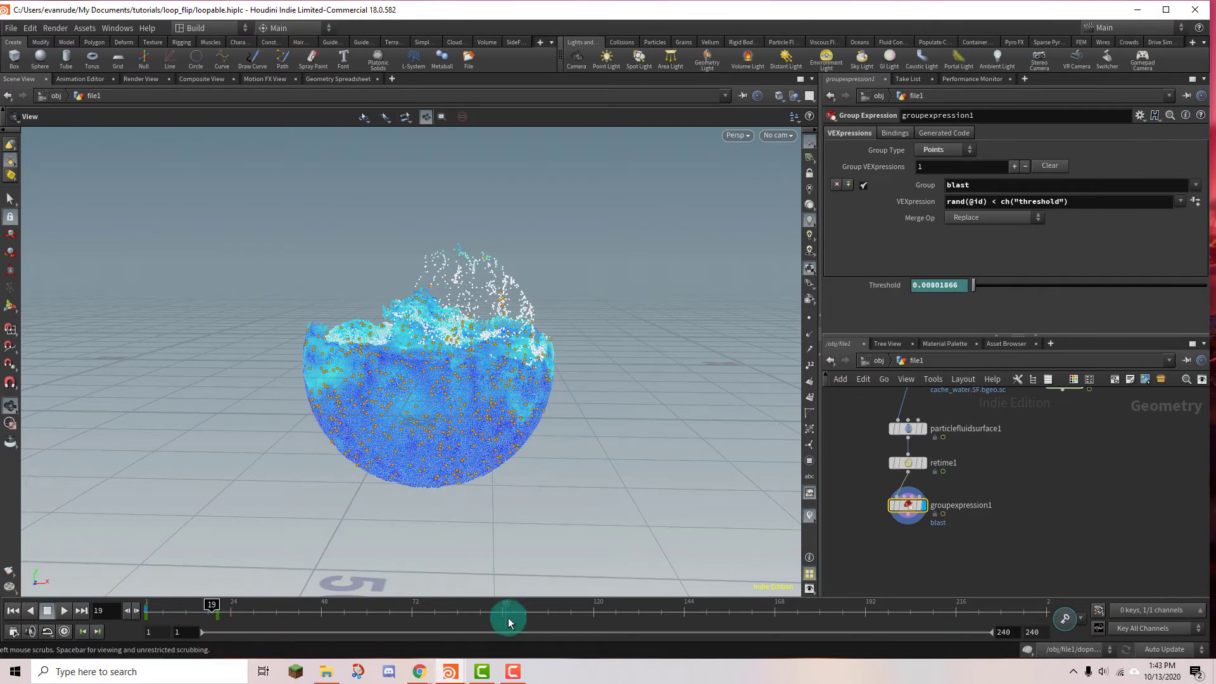
Key Threshold to 1 at frame 130 and 0 at frame 110
click(633, 610)
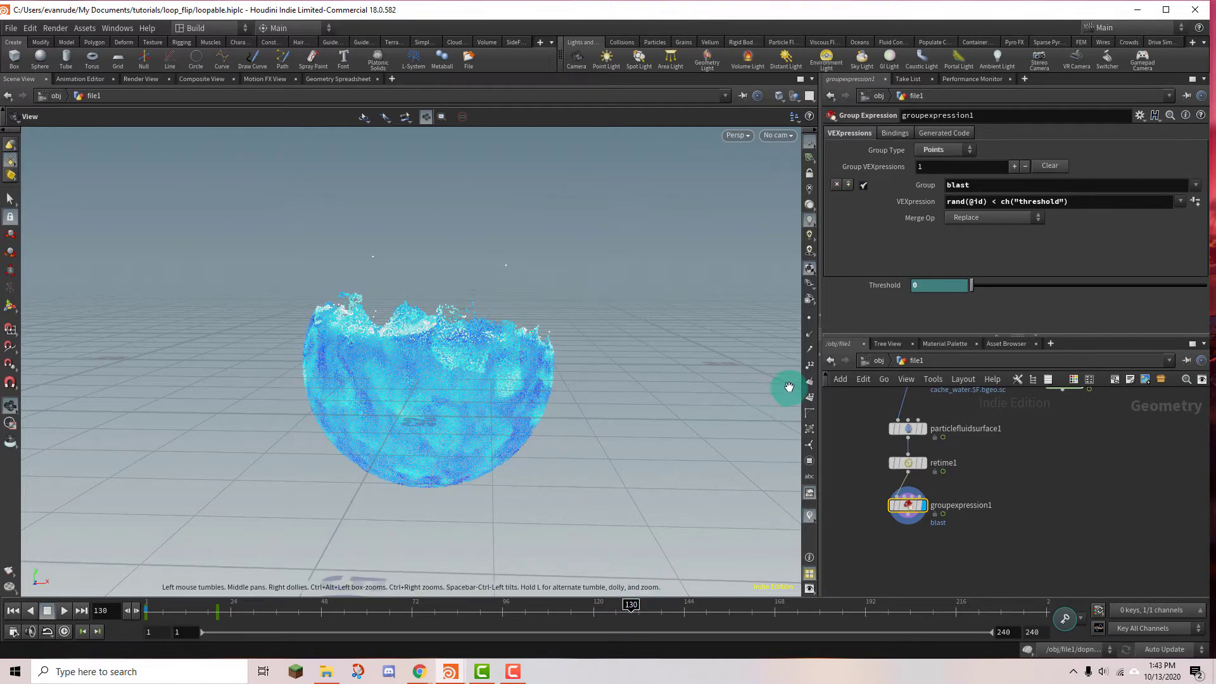
drag(976, 284, 1205, 285)
alt+click(956, 289)
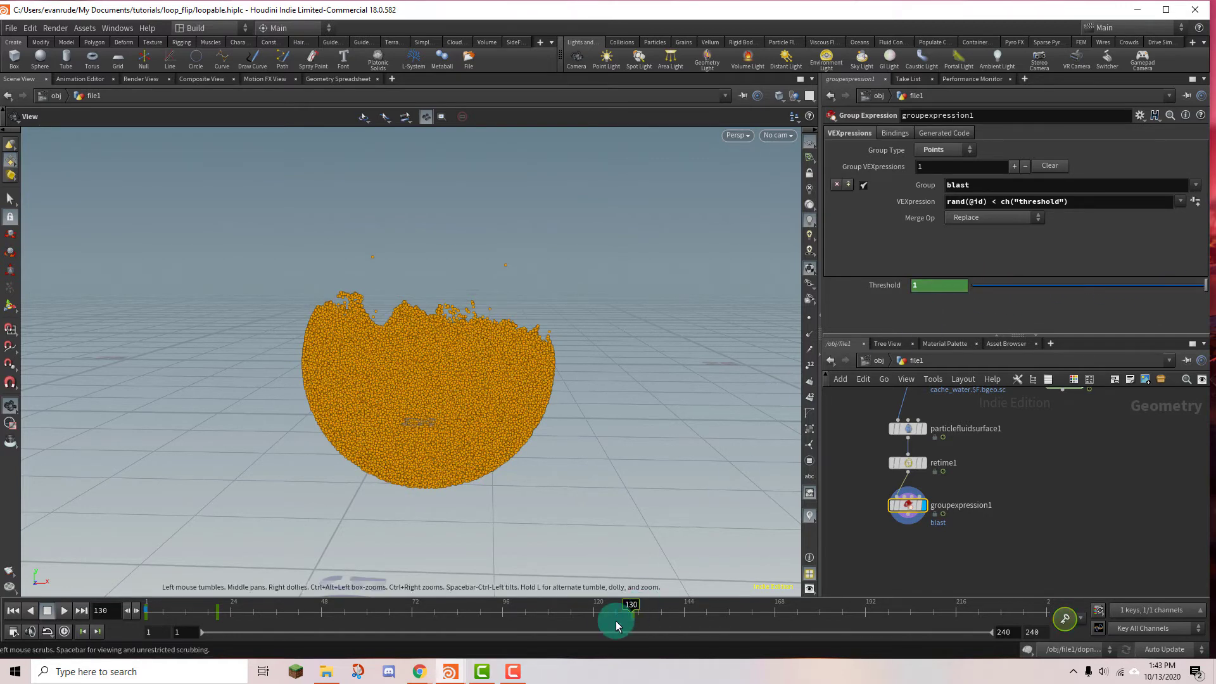
click(556, 607)
drag(1093, 298, 955, 290)
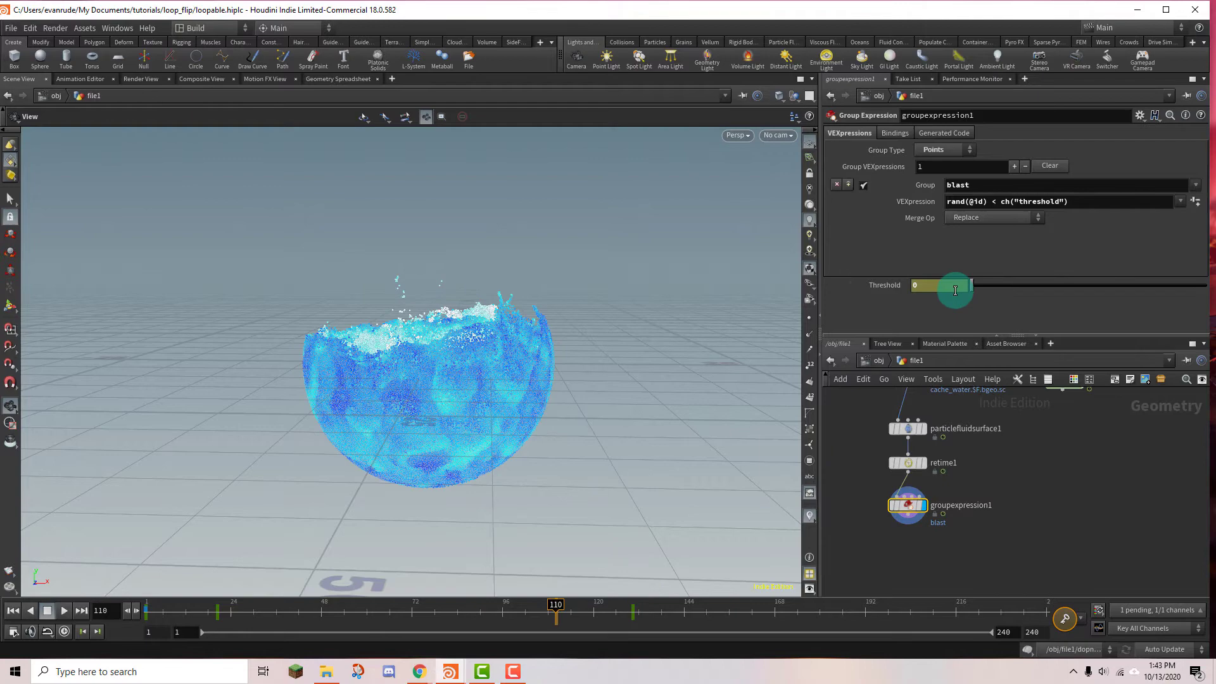
click(1045, 553)
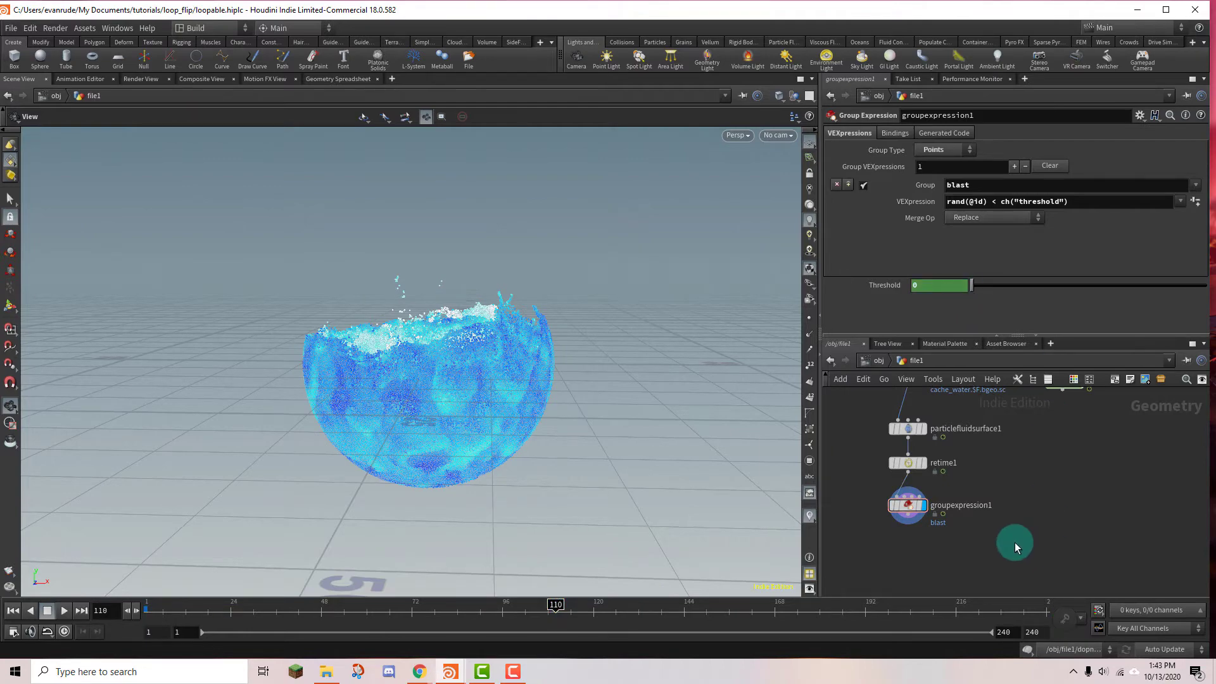
Add a displayed blast1 node after groupexpression1 that deletes the blast group, then check the fade
key(Tab)
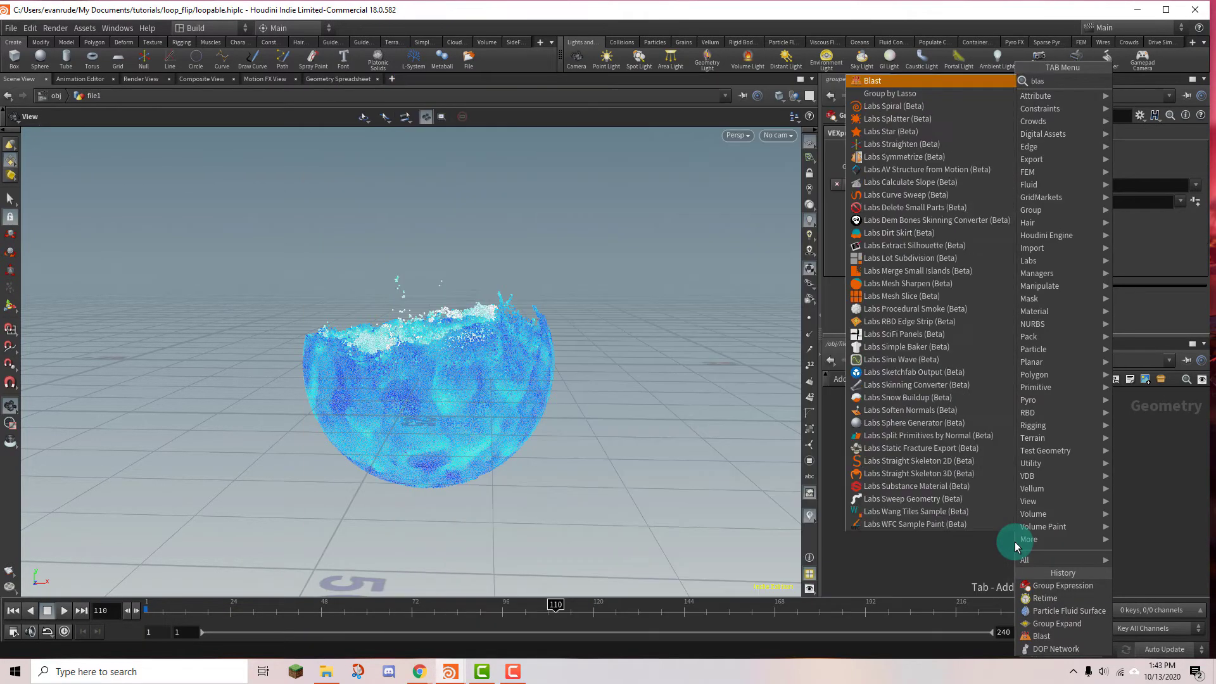
click(1014, 542)
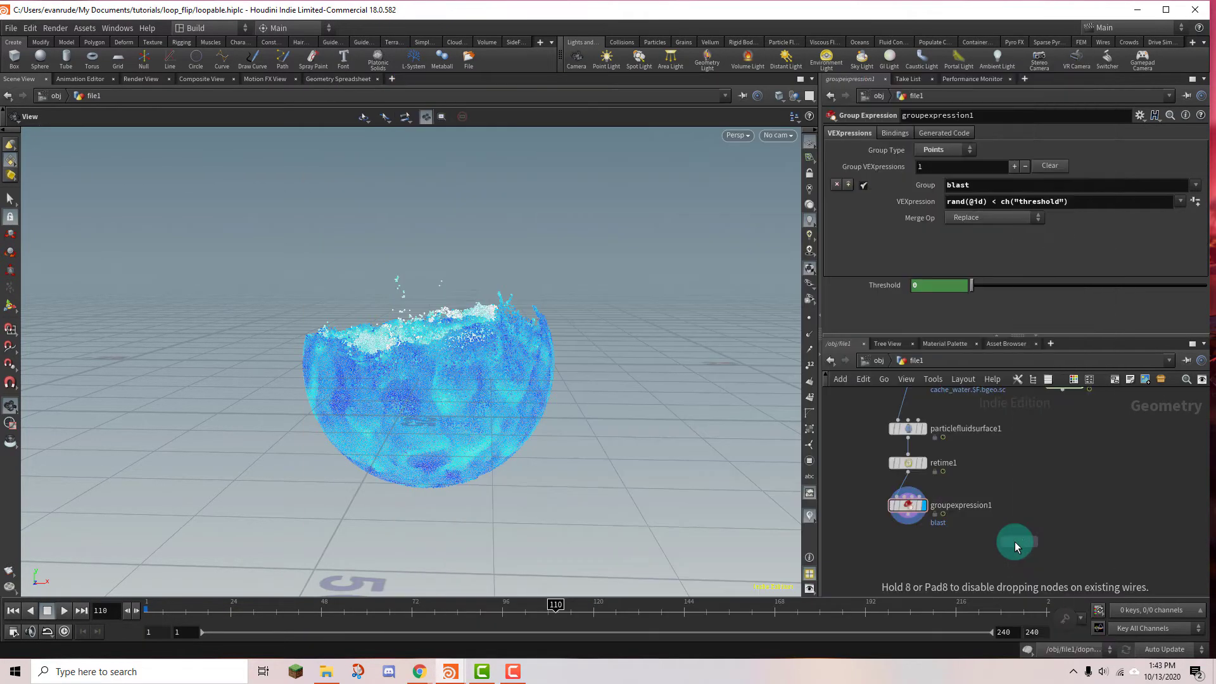
click(907, 552)
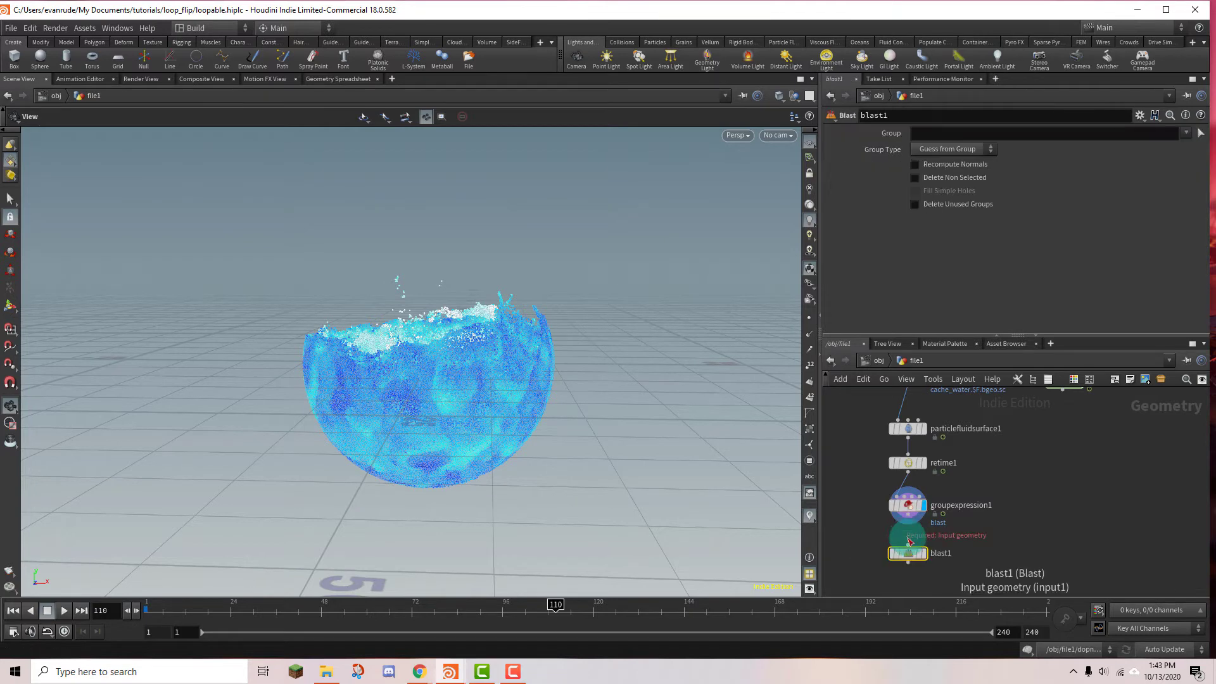
click(924, 553)
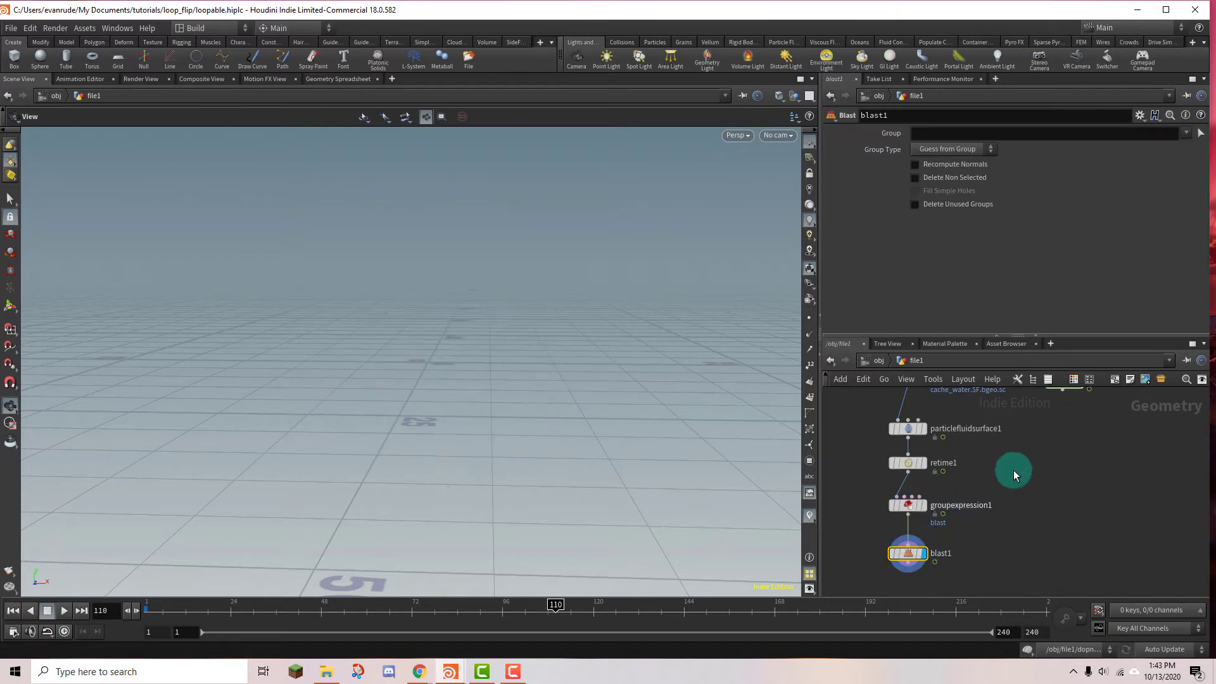
click(1189, 146)
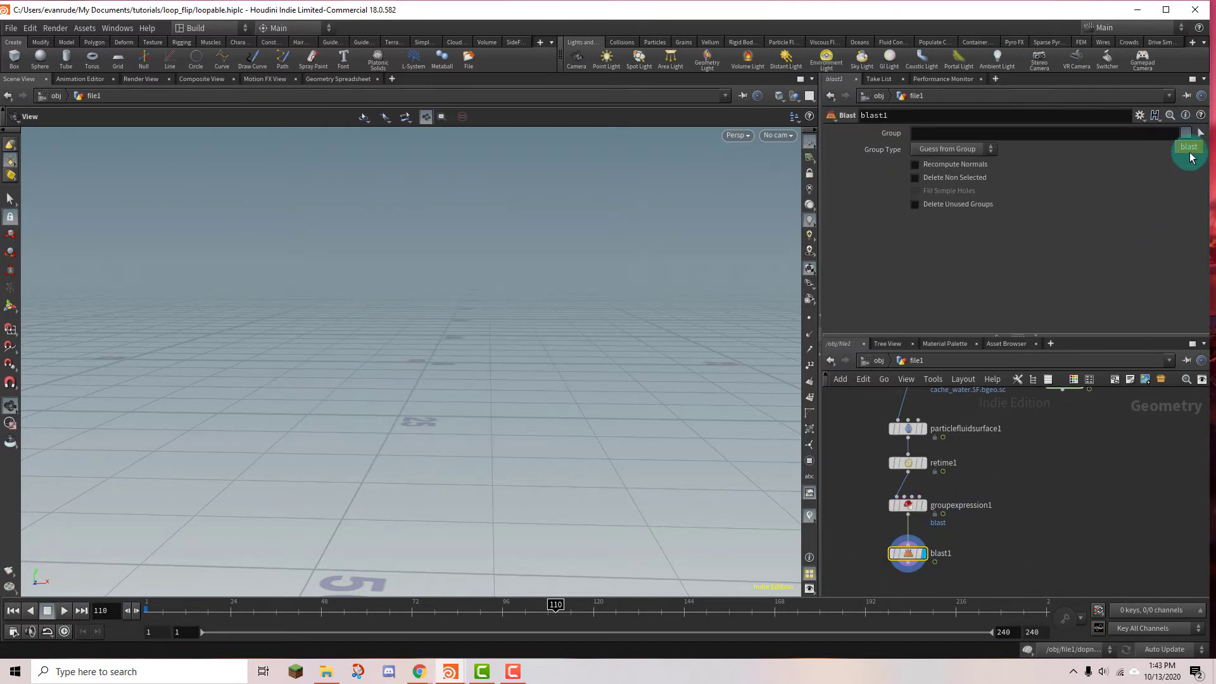
click(153, 610)
drag(147, 611, 51, 625)
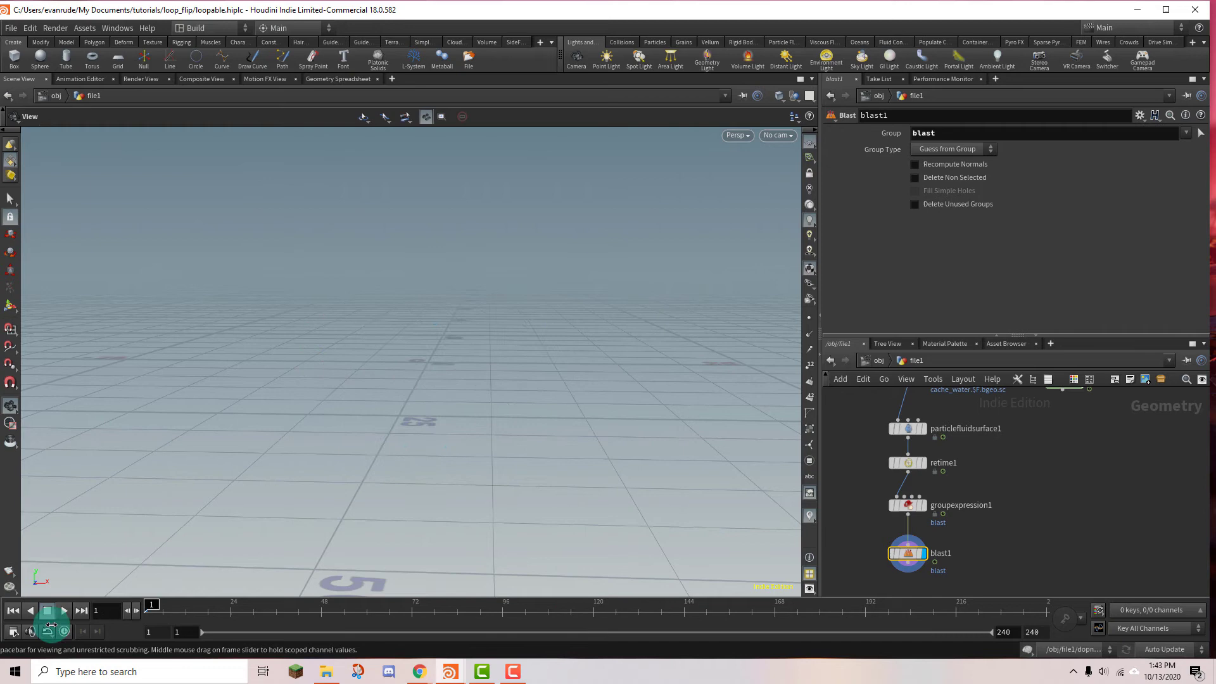
scroll(935, 467, down, 2)
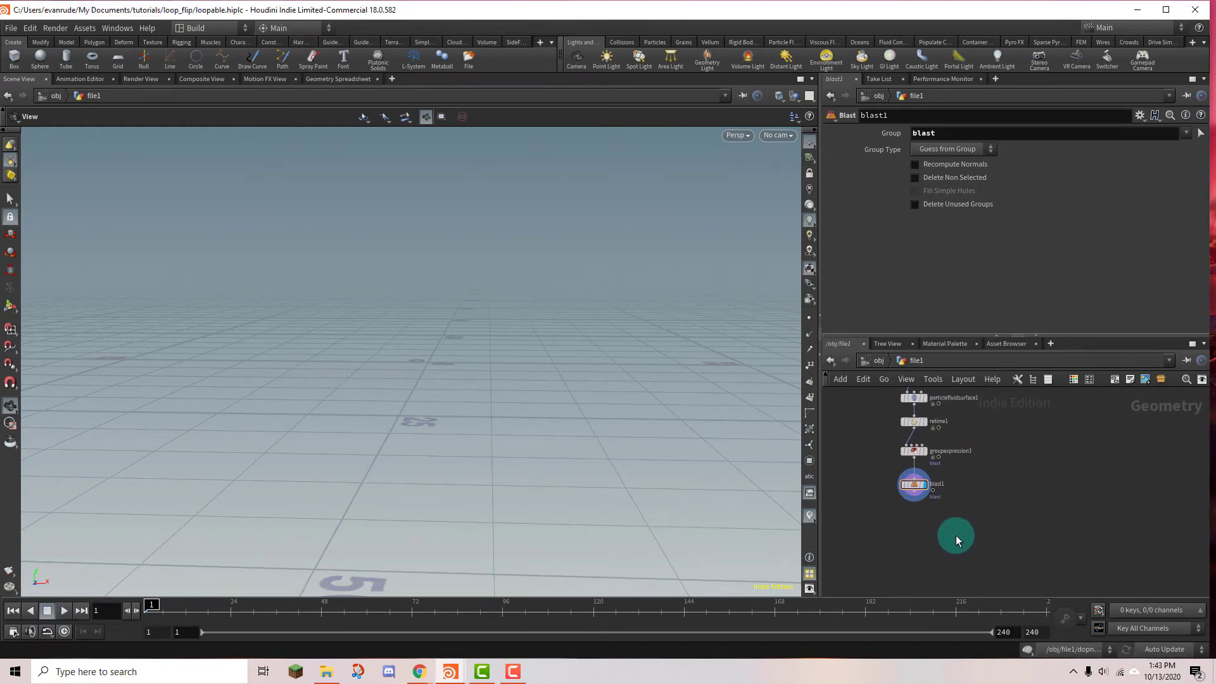
Add a Time Shift node below blast1, fed by blast1's output
key(Tab)
text(timeshift)
key(Return)
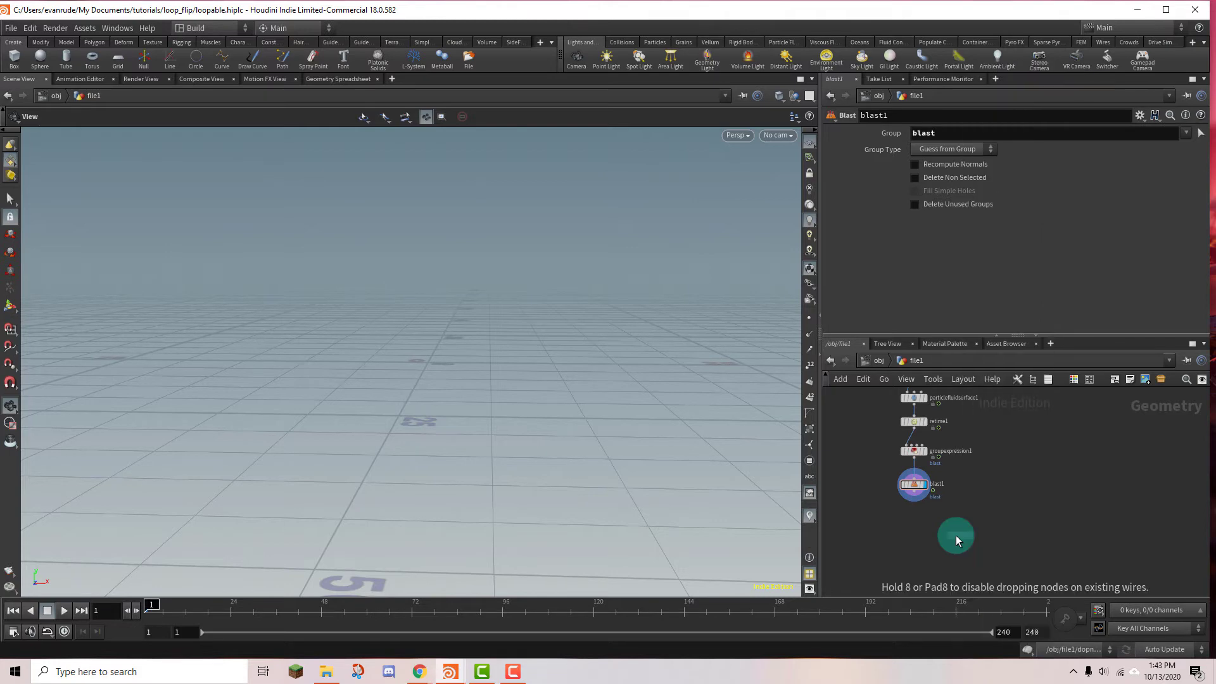
click(956, 535)
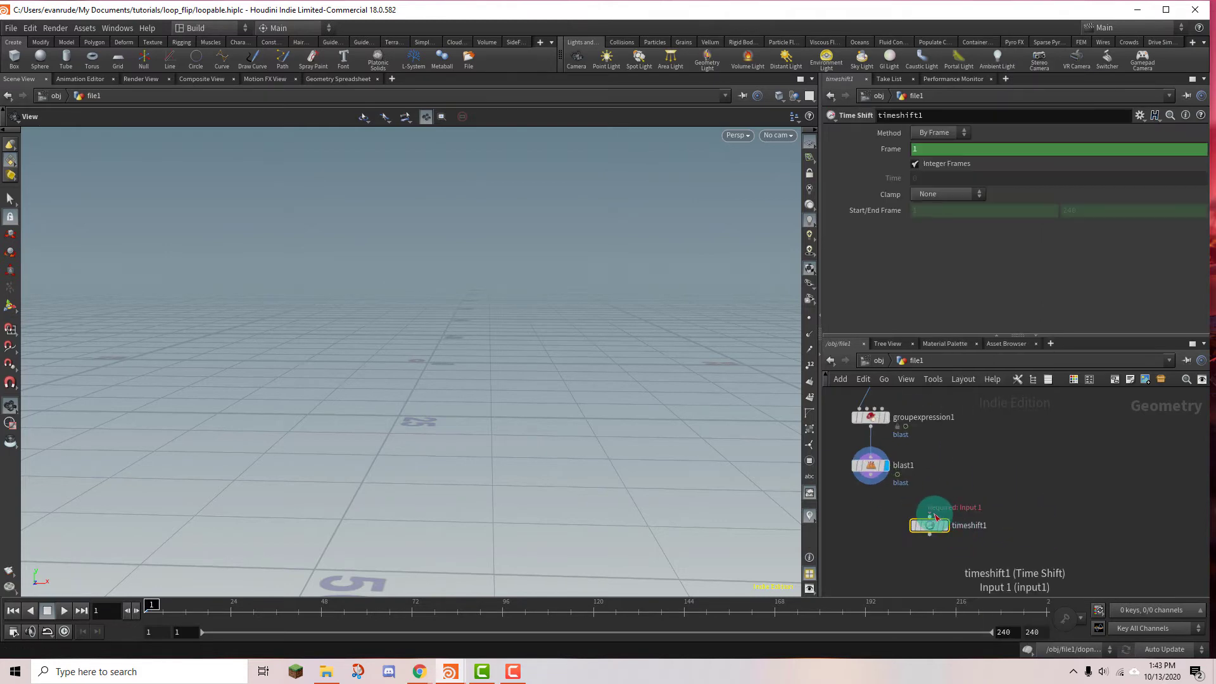
drag(930, 518, 870, 483)
Merge blast1 and timeshift1 into a displayed merge1 node, checking frame 51
key(Tab)
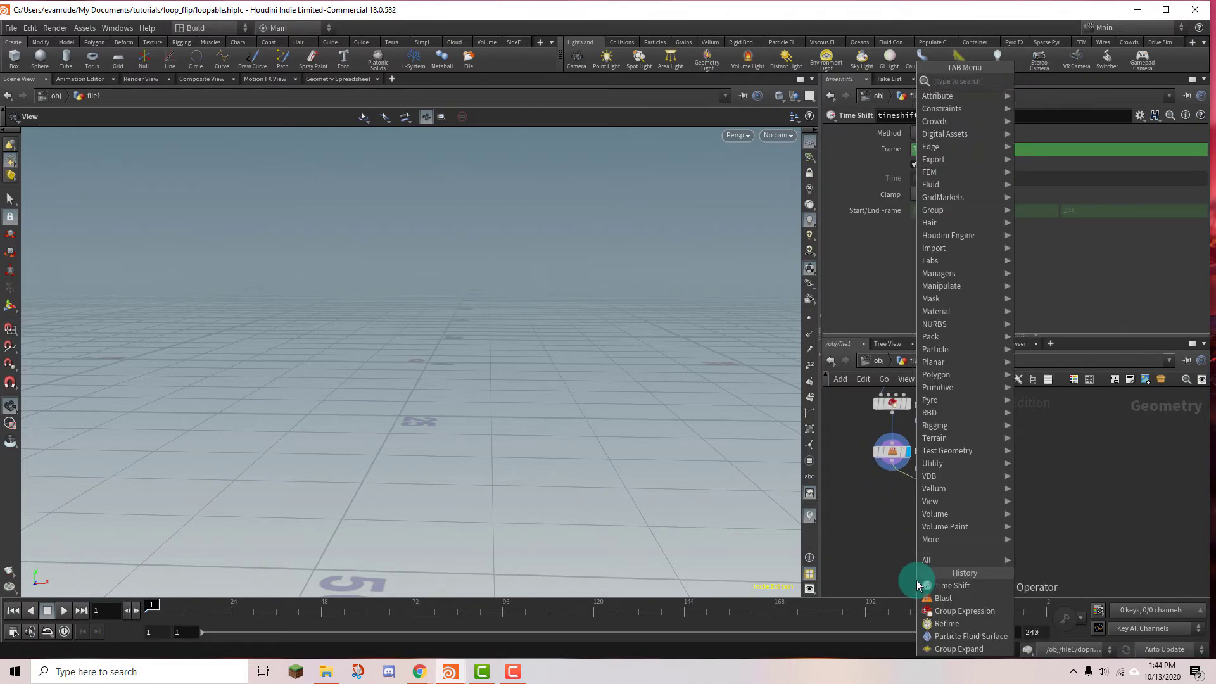
text(merge)
key(Return)
click(899, 557)
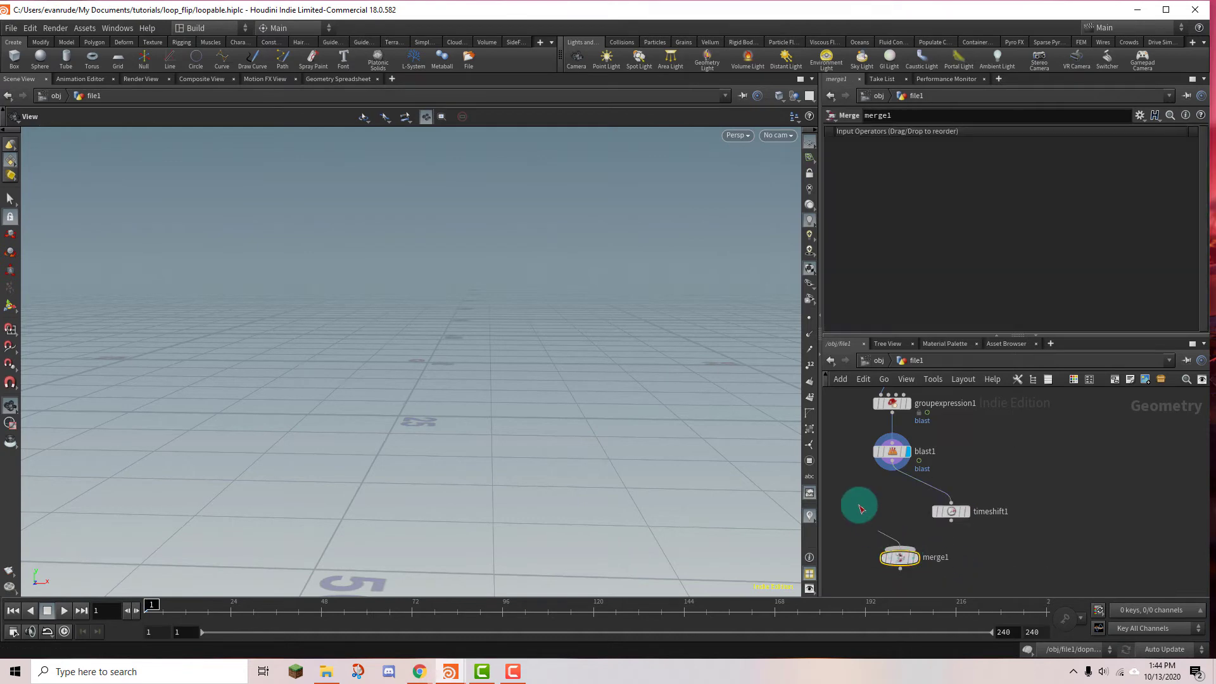
drag(861, 509, 892, 459)
drag(900, 546, 947, 507)
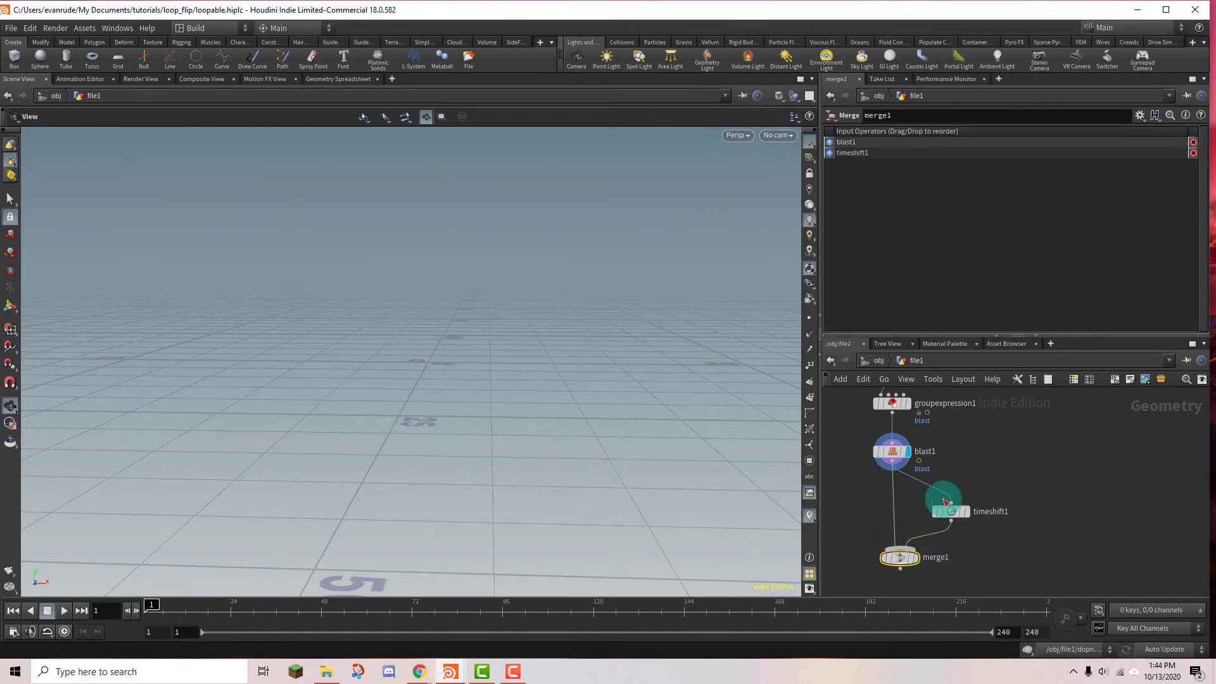
click(916, 557)
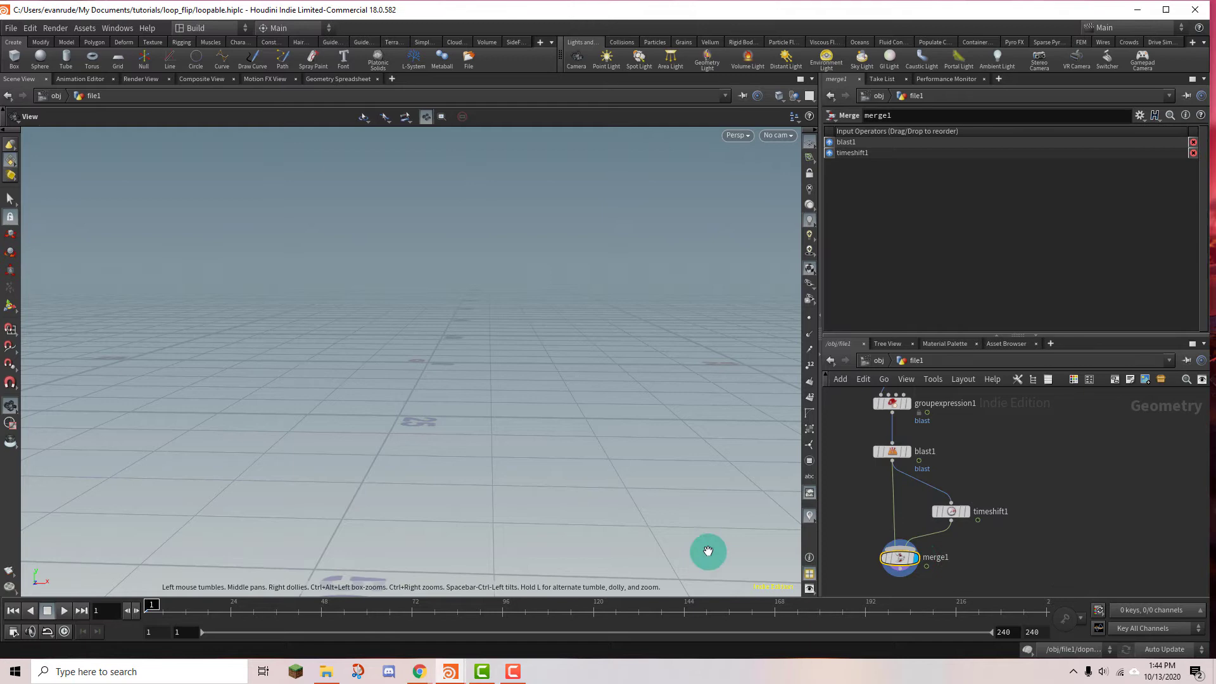
drag(212, 608, 332, 608)
click(950, 511)
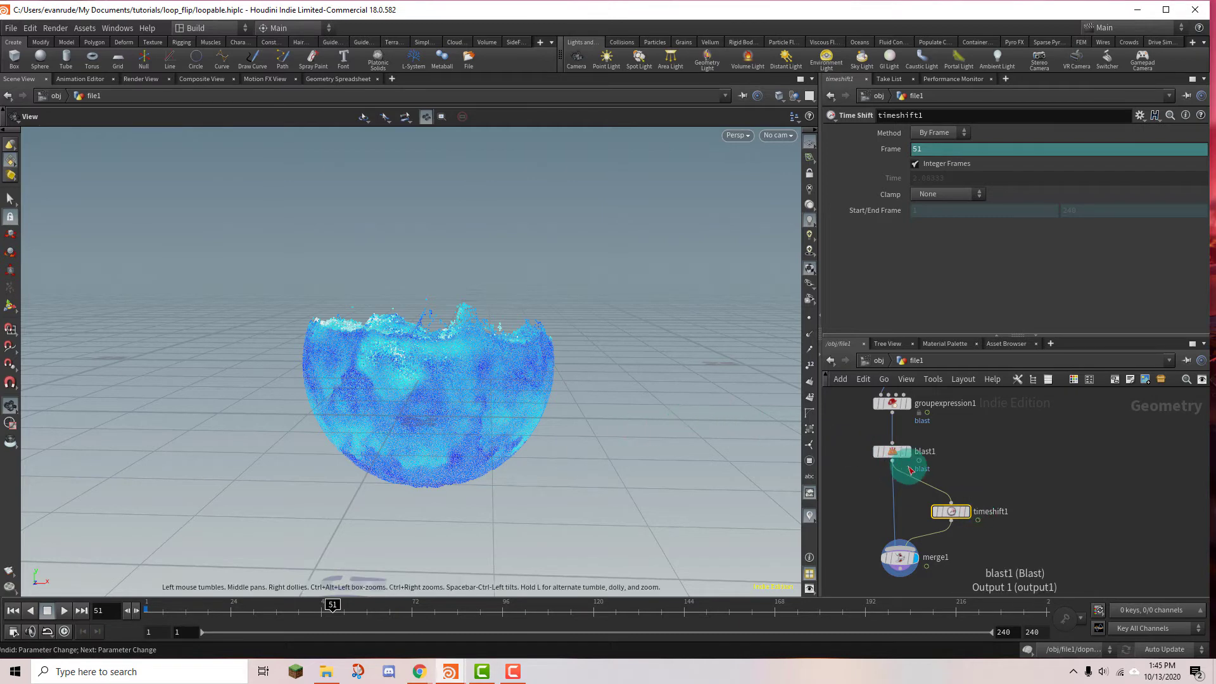
Set timeshift1's Frame to $F + (130/2), evaluating to 116, and display blast1
click(890, 152)
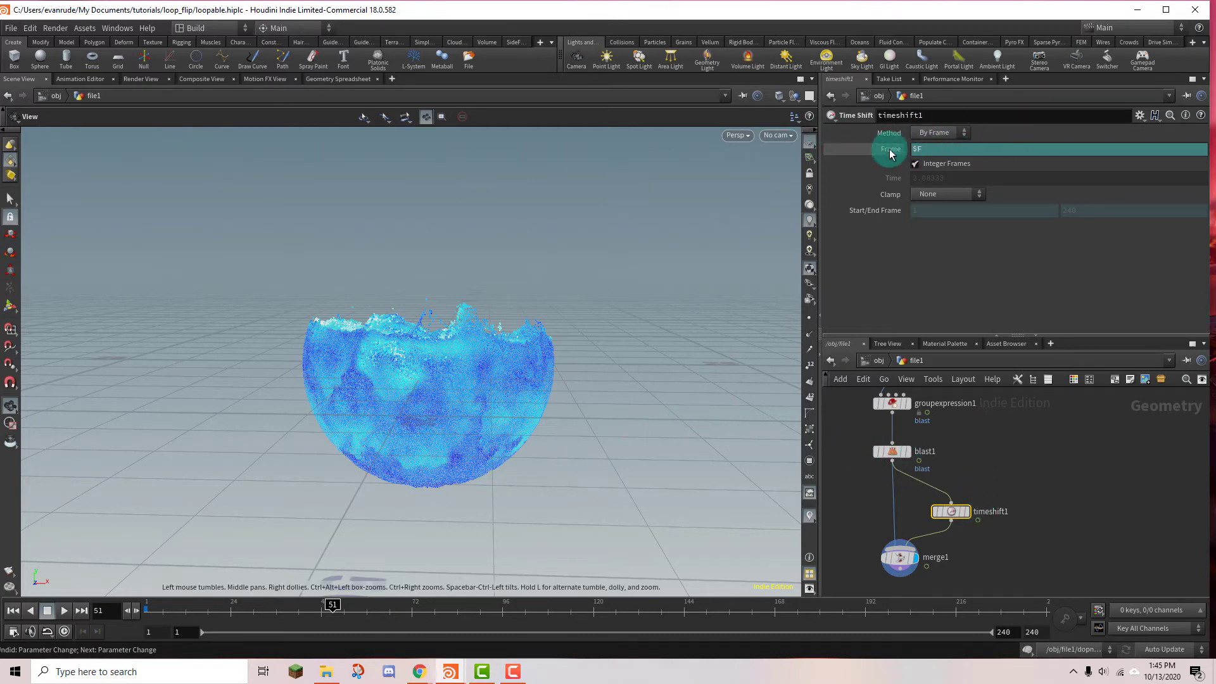
click(958, 145)
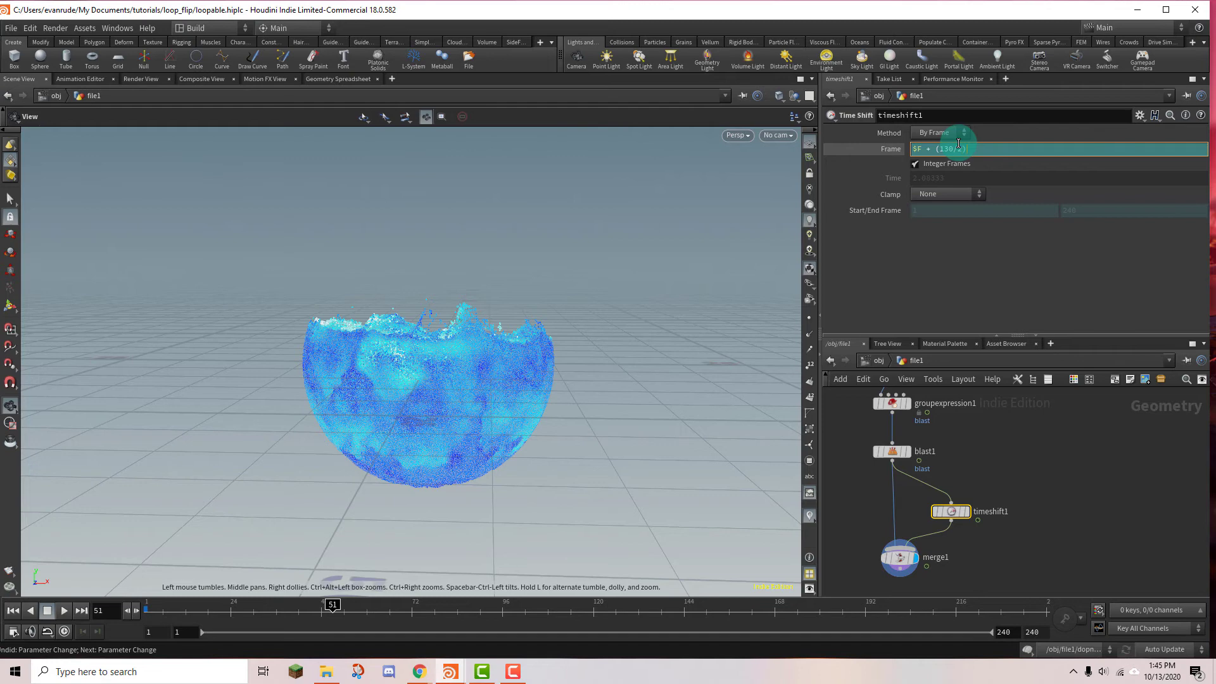
key(Return)
click(890, 148)
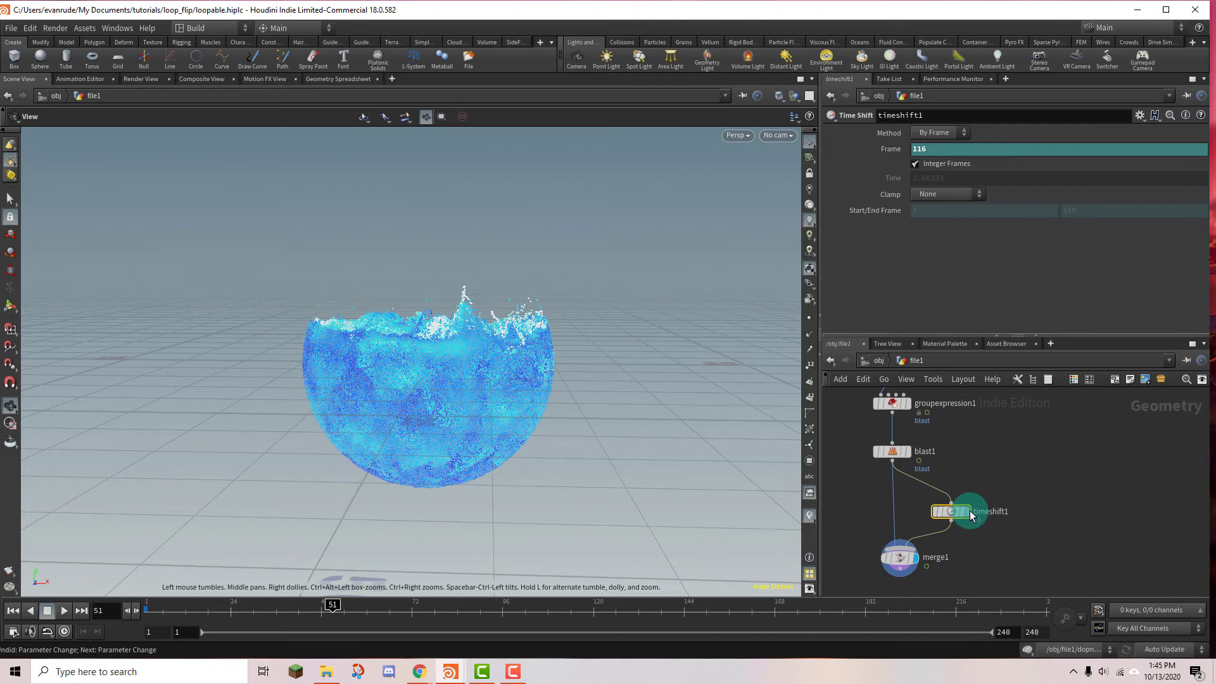
click(908, 451)
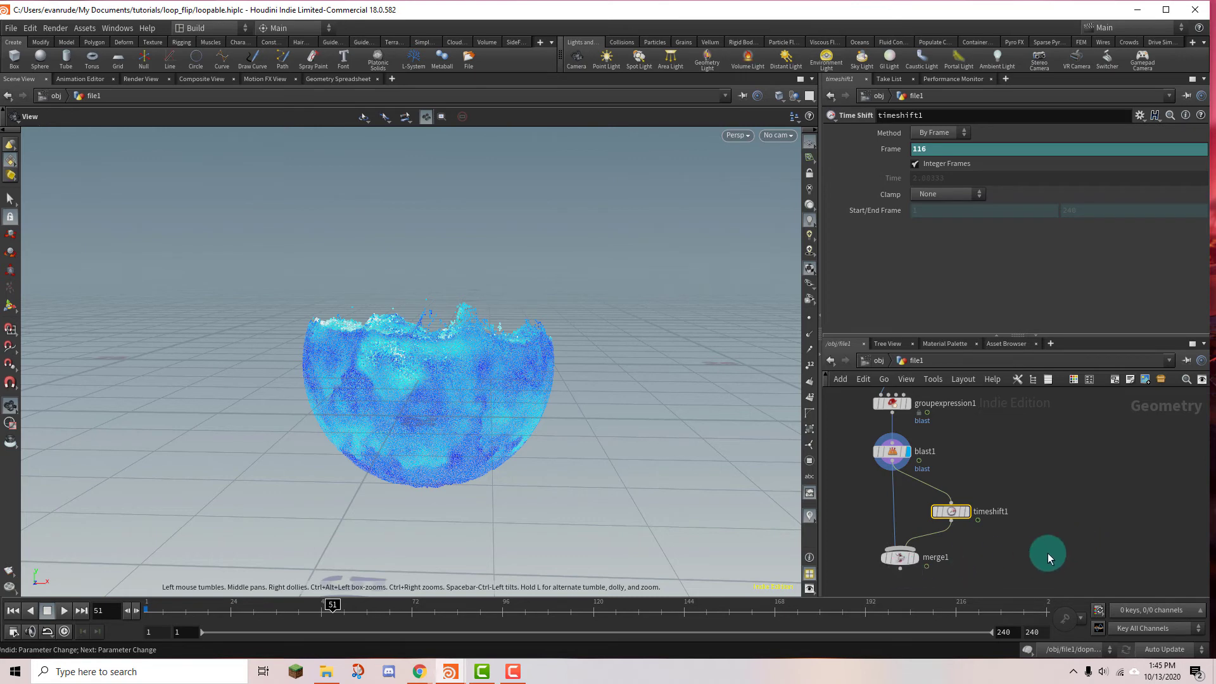
middle_drag(1047, 553, 1054, 504)
Display merge1 and check the combined particles at frames 66 and 1
mouse_move(925, 510)
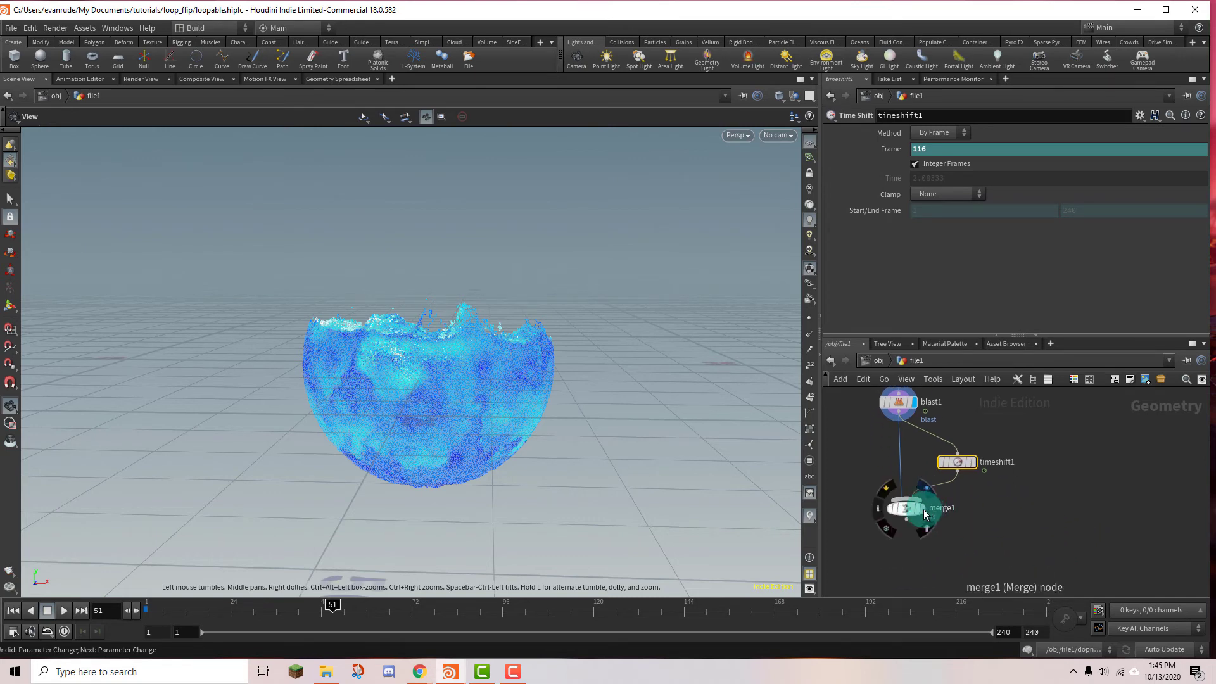
click(925, 512)
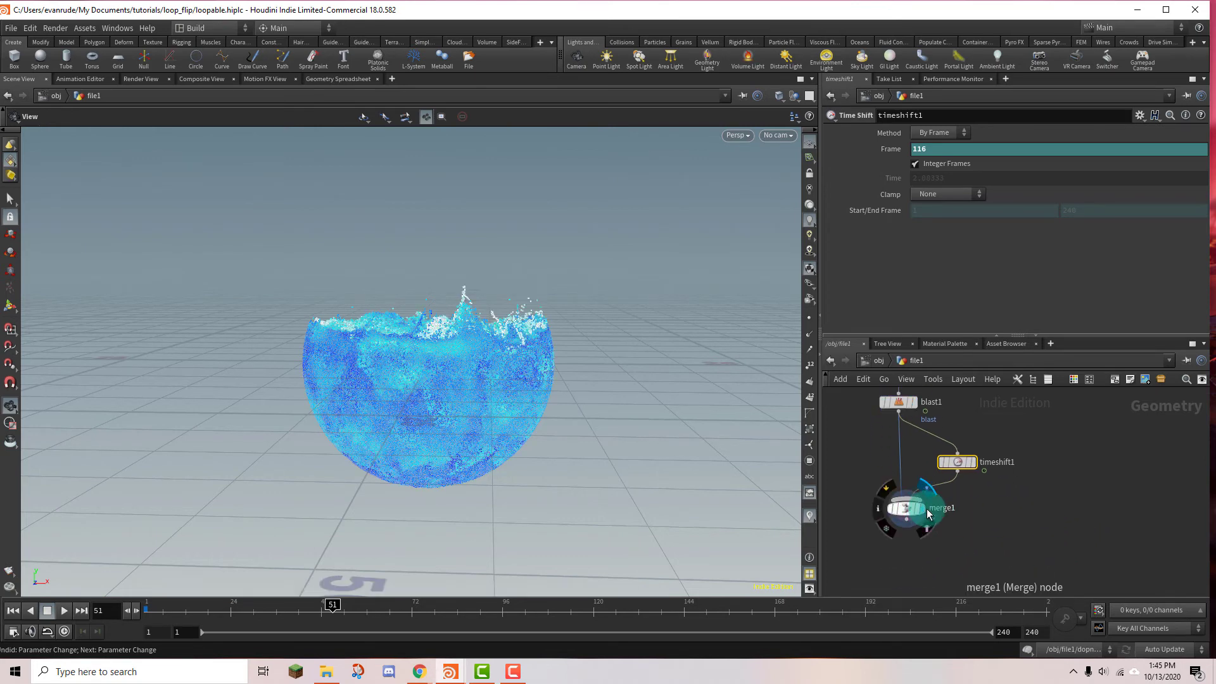
click(390, 610)
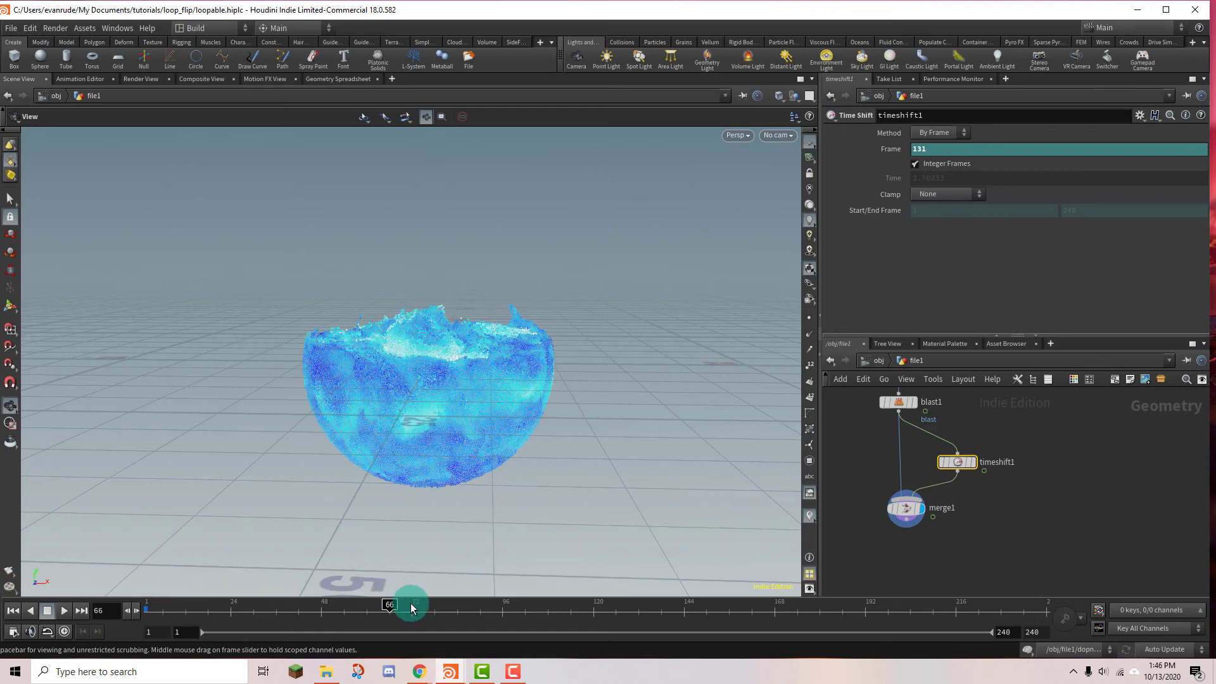
click(150, 612)
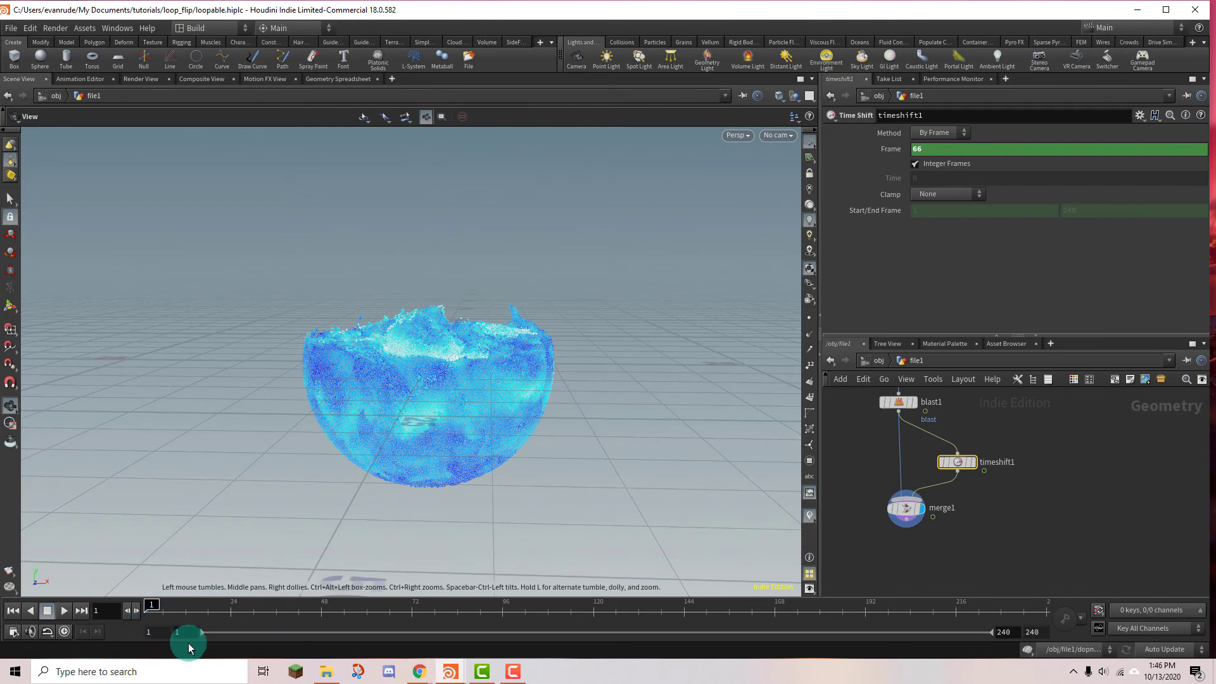
click(1004, 632)
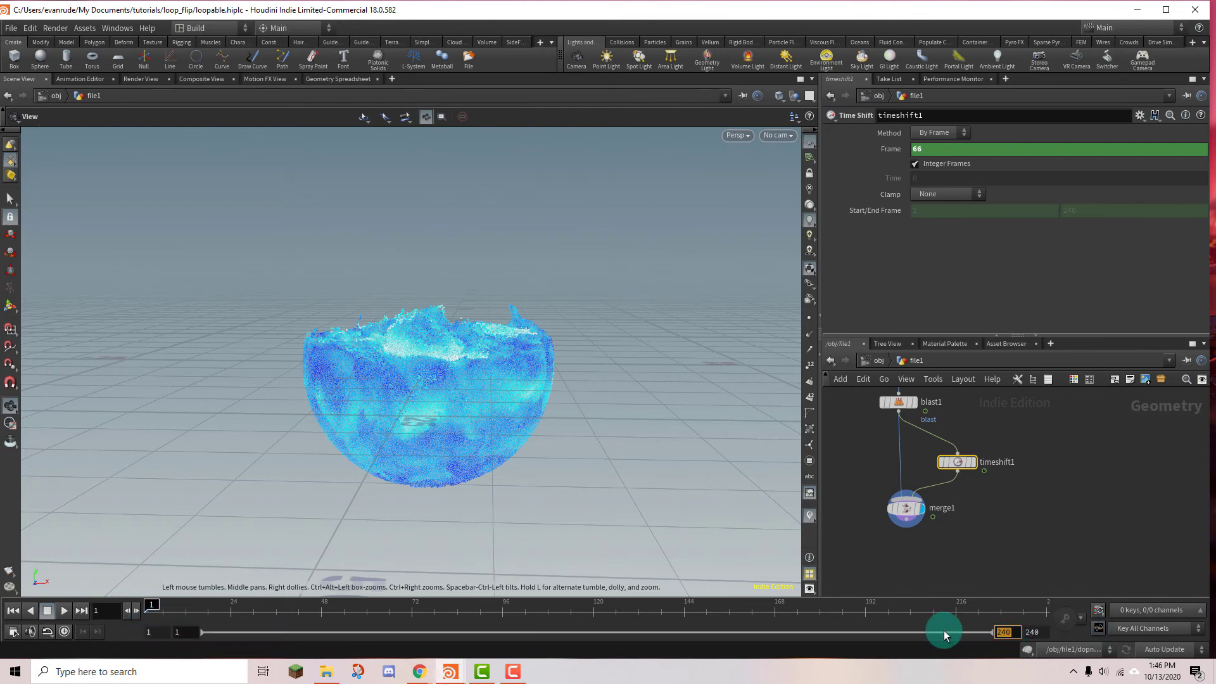
End the playback range at frame 65 and play through frames 1–65 to check the loop
text(65)
key(Return)
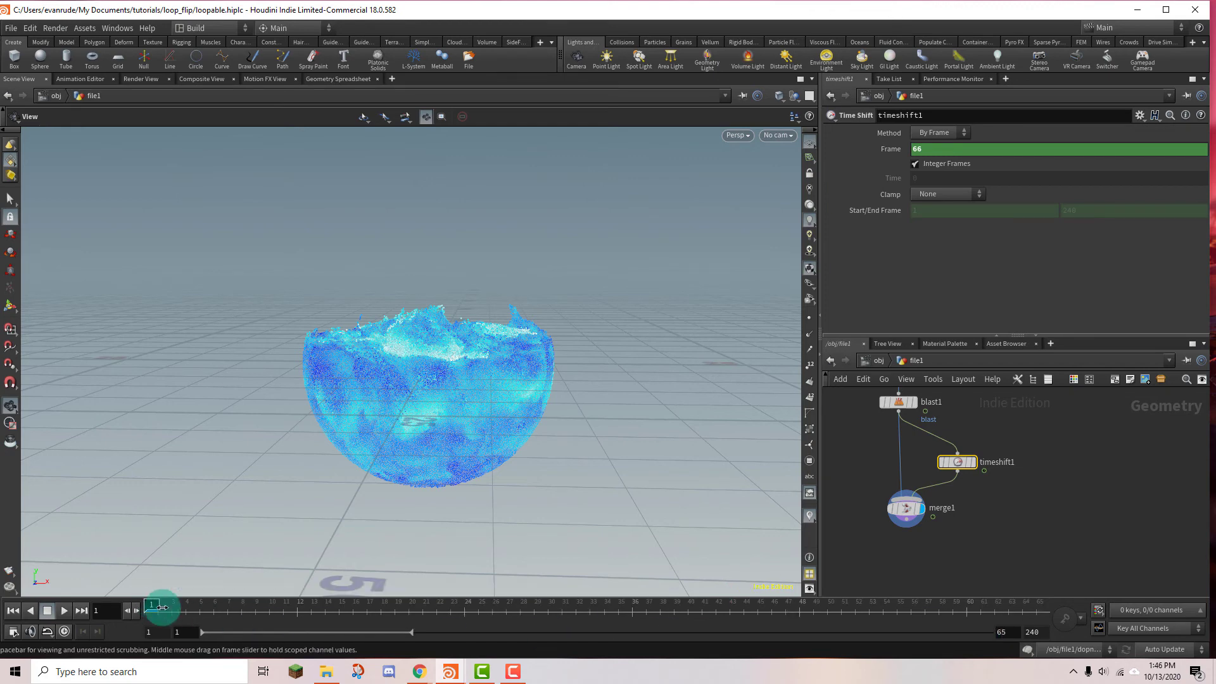
drag(162, 607, 1054, 613)
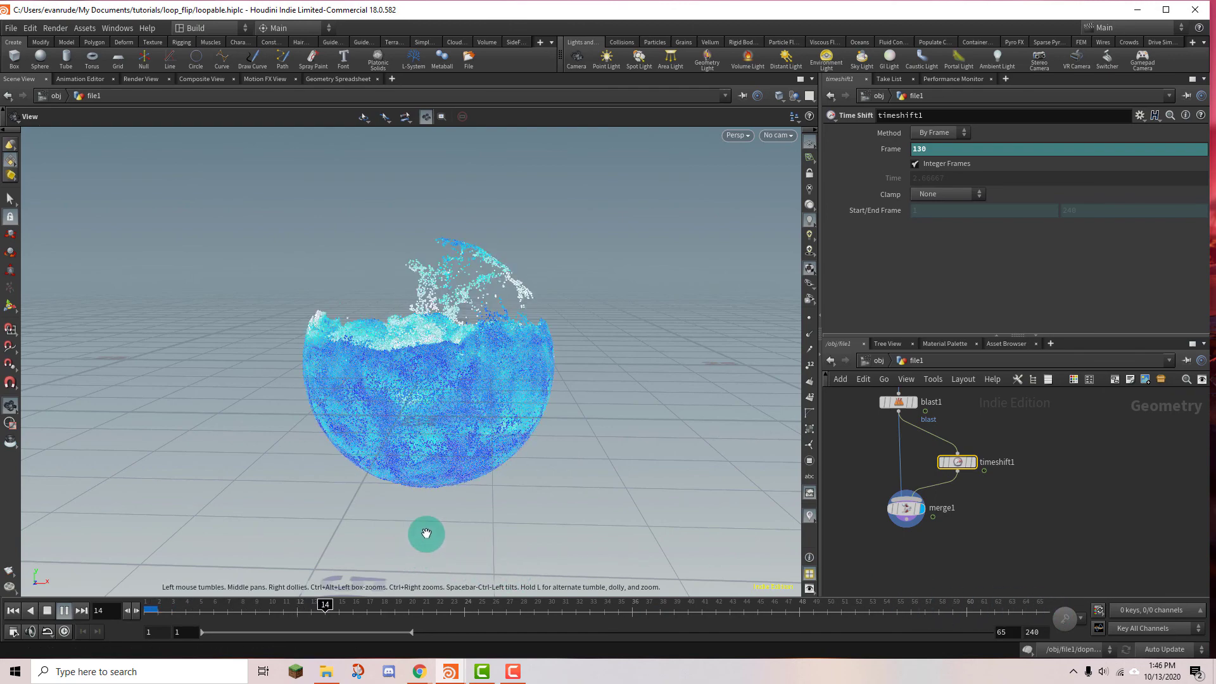
click(47, 610)
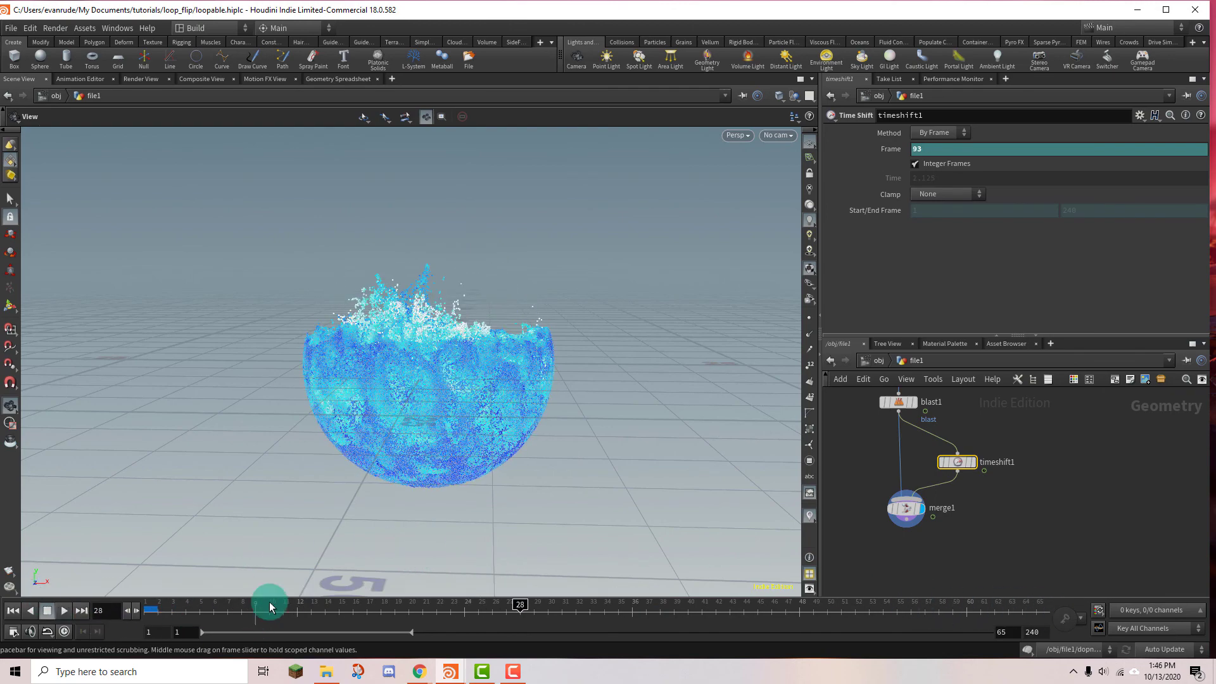
Flipbook frames 1–65 of the looping fluid bowl into MPlay using the $RFSTART–$RFEND range
click(10, 571)
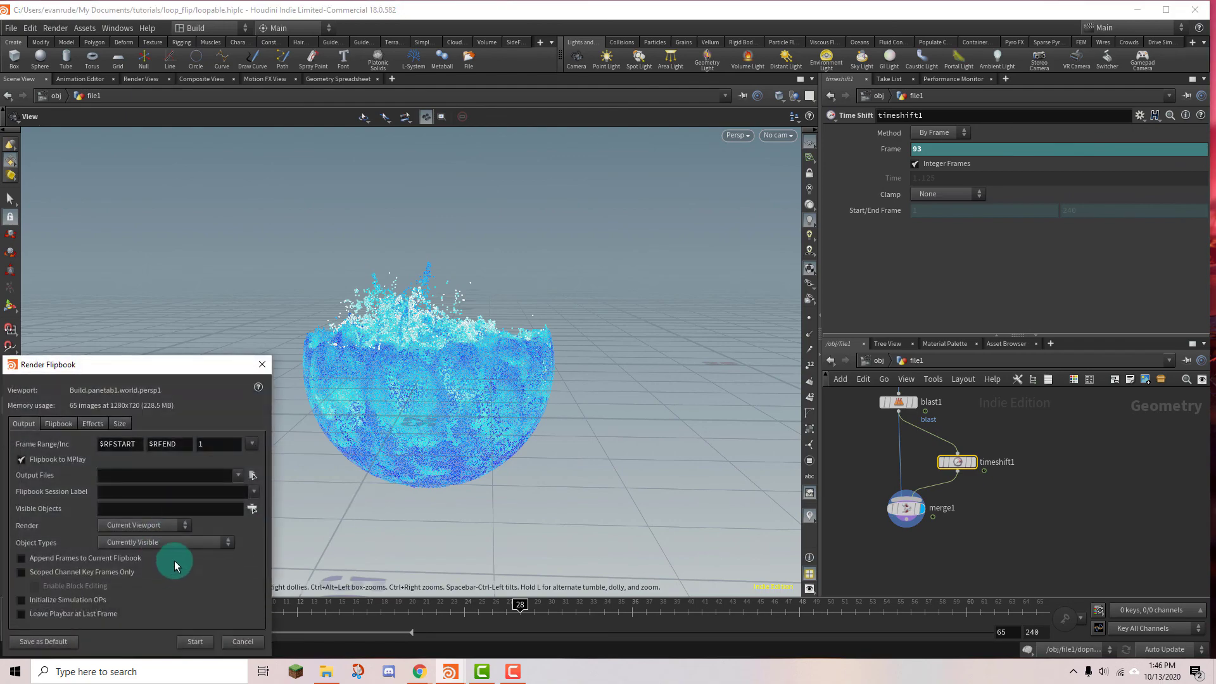
click(169, 444)
click(195, 641)
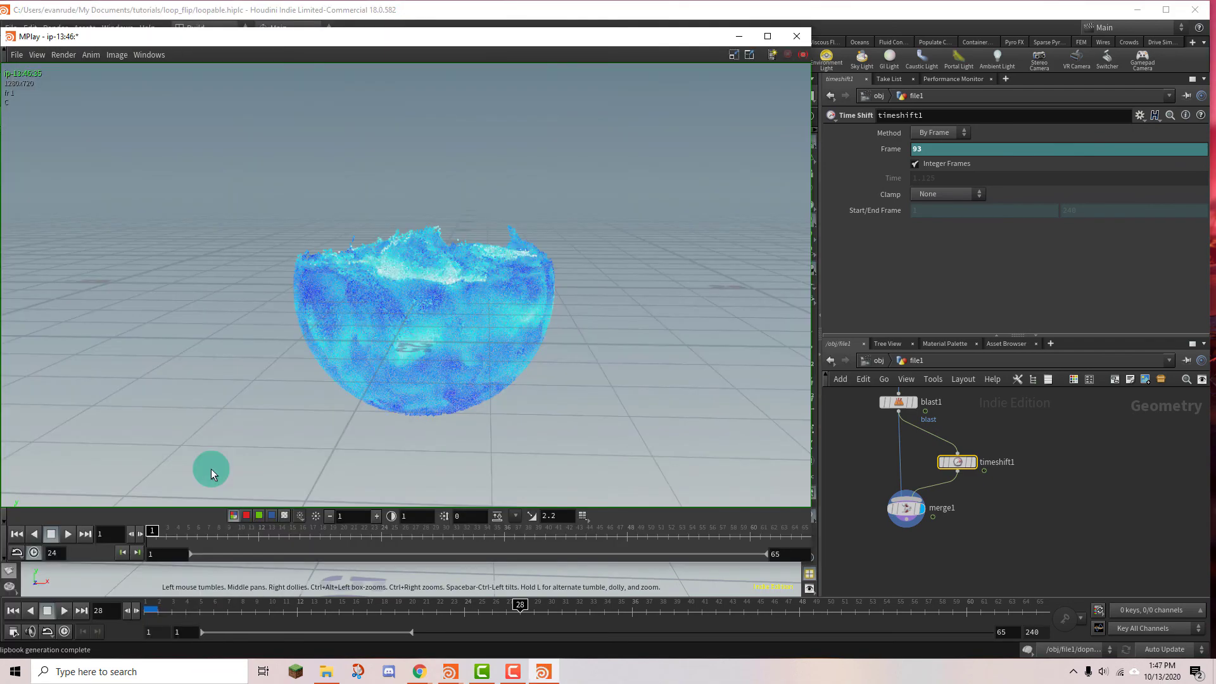